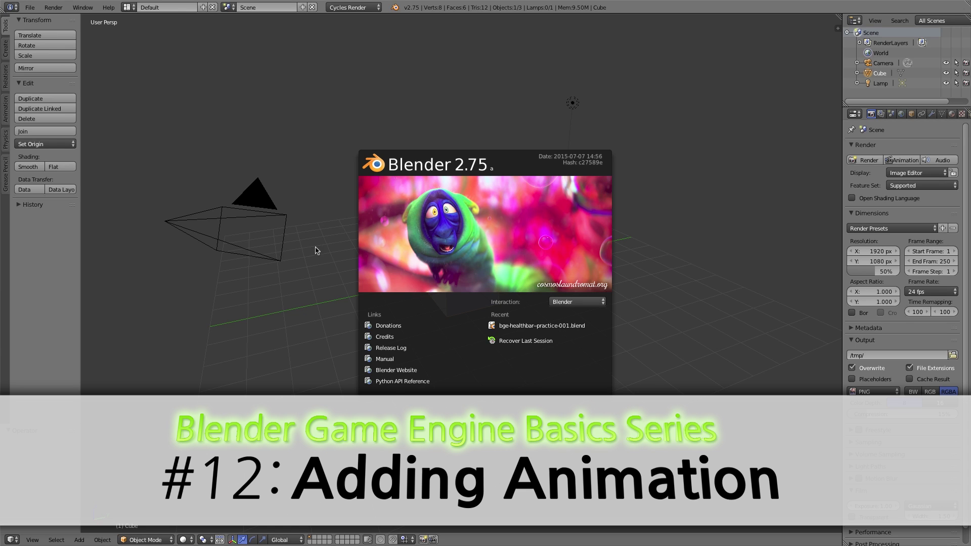
Dismiss the Blender 2.75 splash screen to reveal the default cube, camera and lamp
click(545, 306)
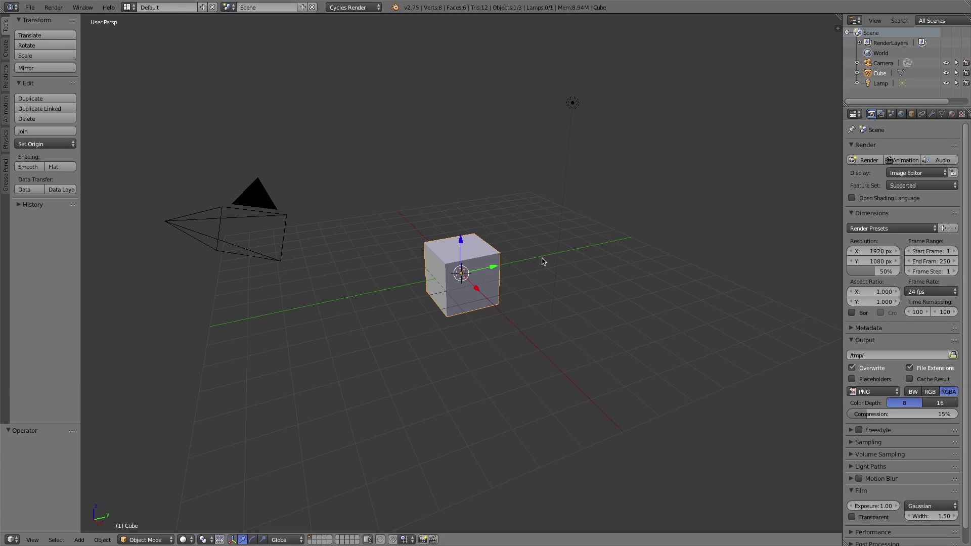
Switch the render engine from Cycles Render to Blender Game
click(352, 8)
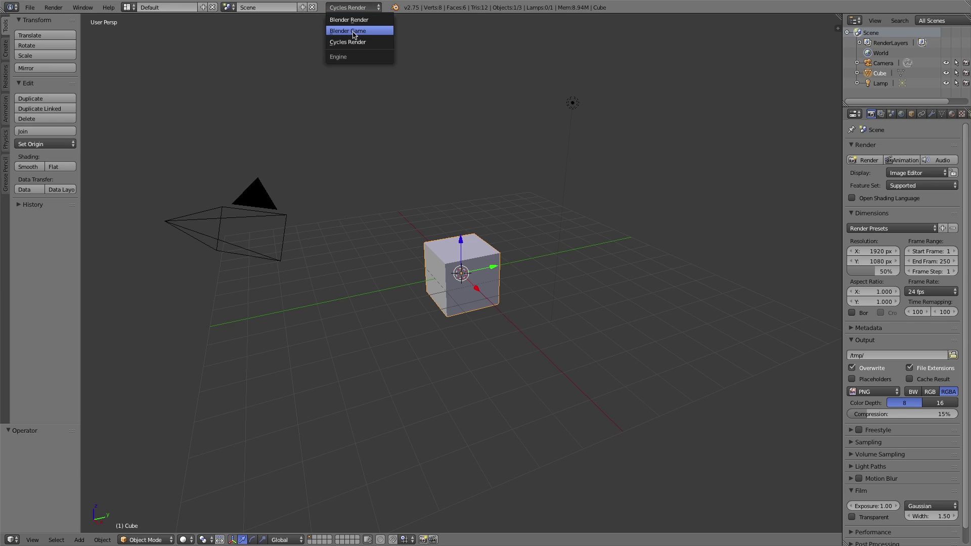
click(352, 31)
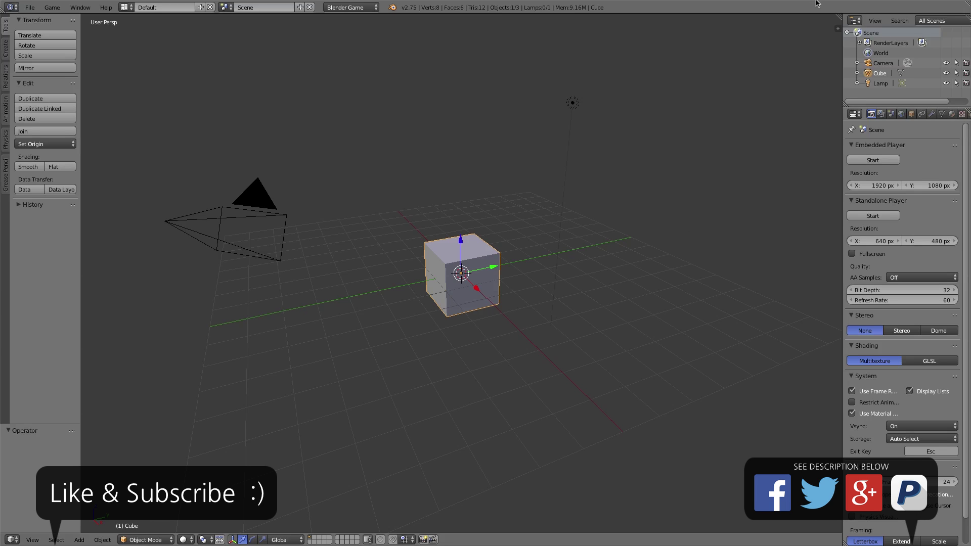
Split the 3D view into three stacked areas, keeping the top 3D view largest
drag(840, 16, 828, 353)
drag(827, 390, 828, 389)
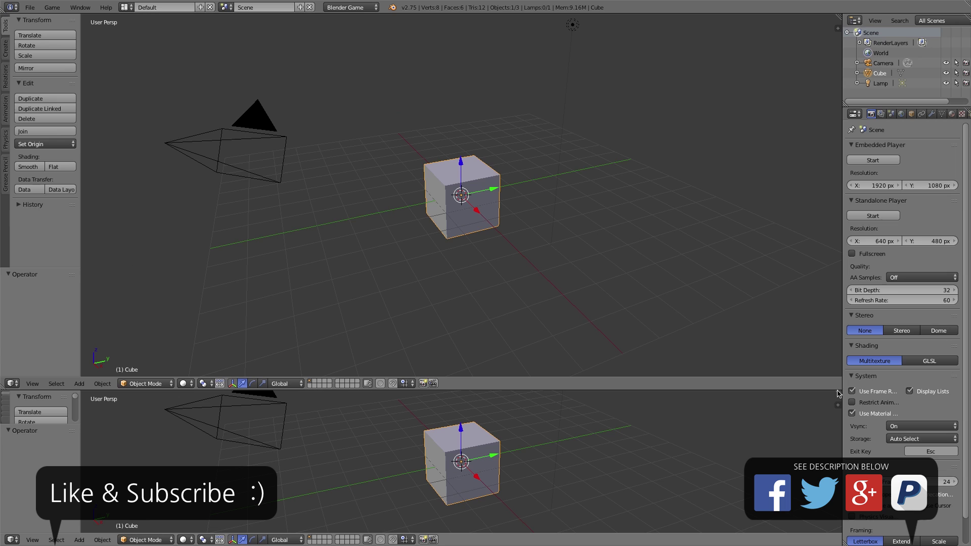
drag(839, 406, 632, 486)
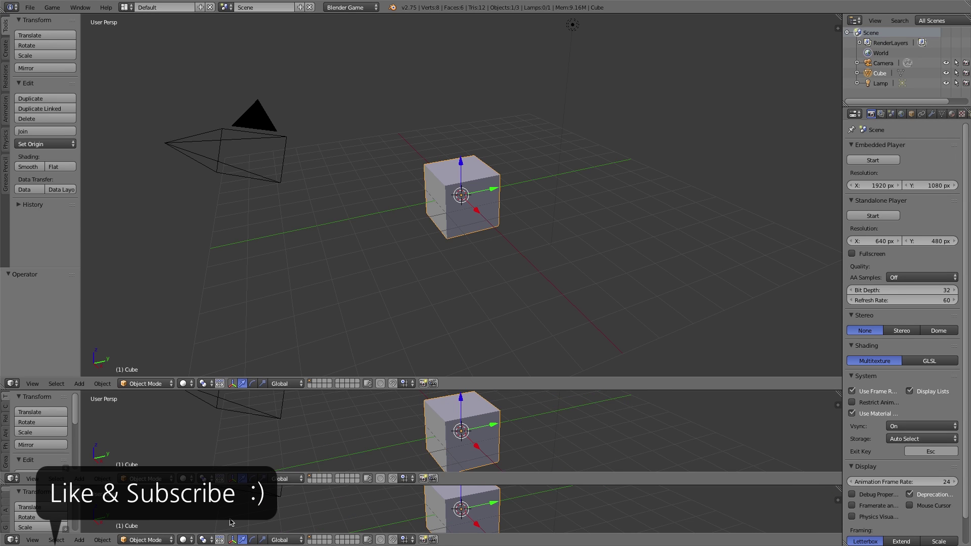
Make the bottom area a Timeline and the middle area a Dope Sheet
click(13, 540)
click(33, 512)
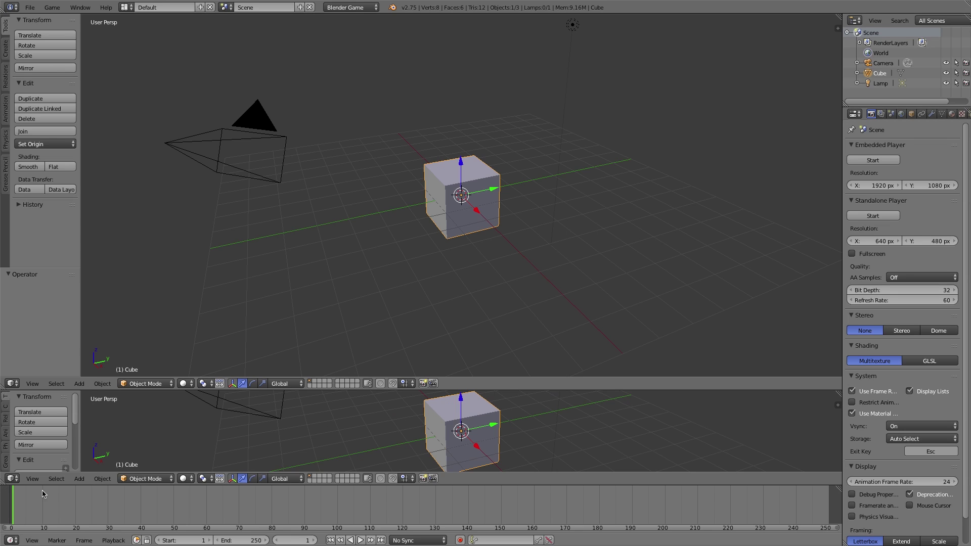
click(10, 479)
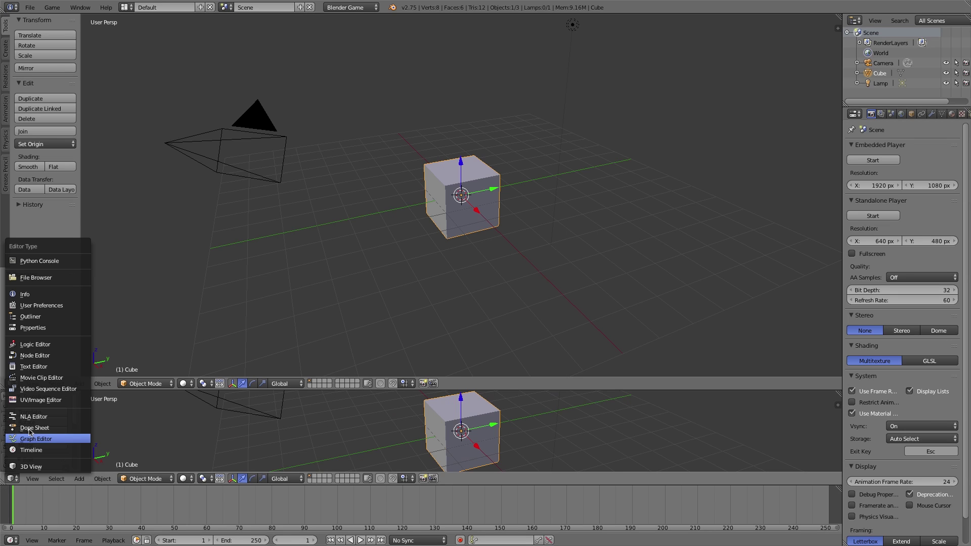
click(35, 428)
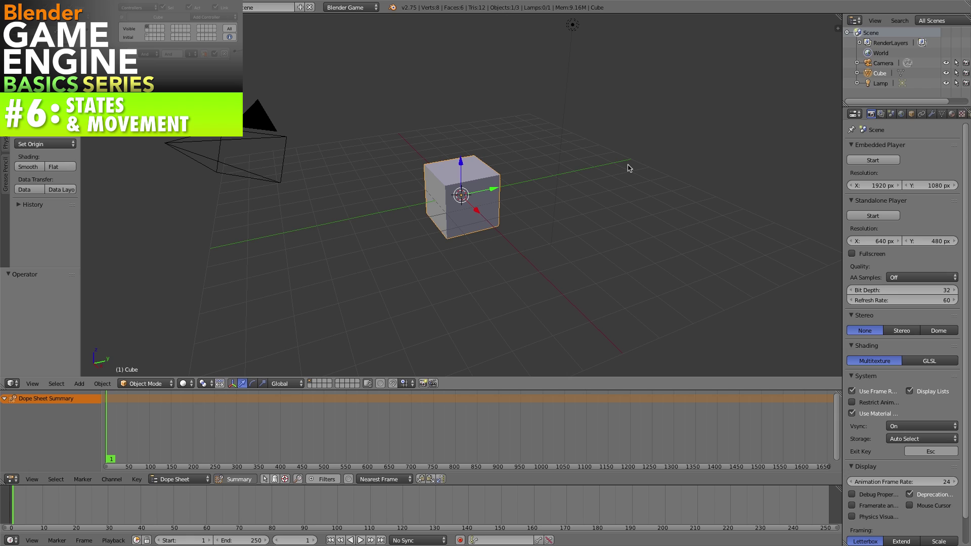
In front view with auto-key on, move the cube far left at frame 0 to key it
key(KP_1)
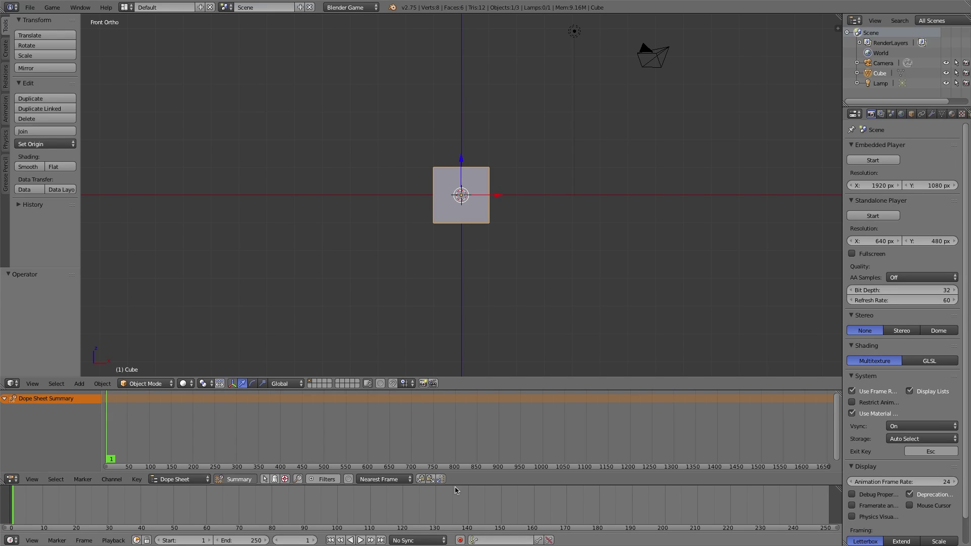
click(460, 541)
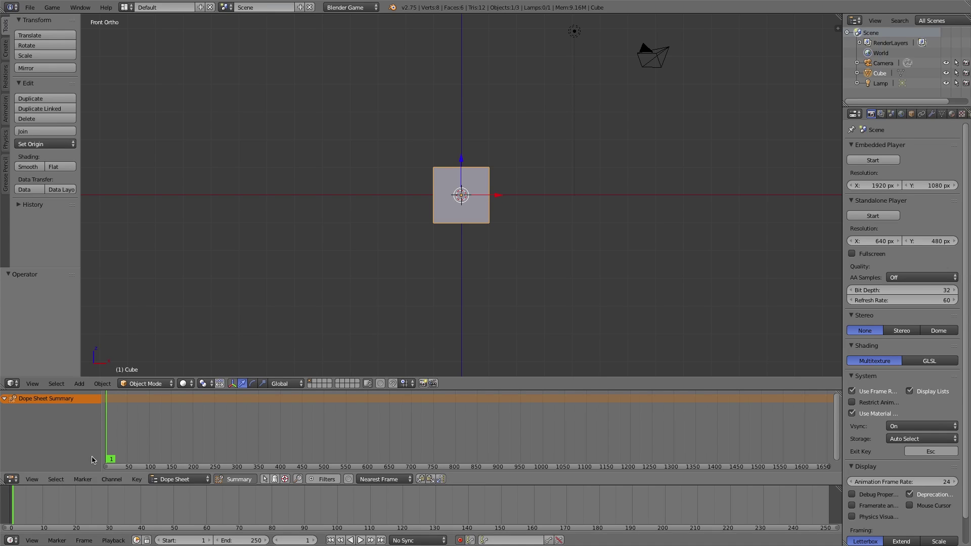
drag(107, 462, 105, 461)
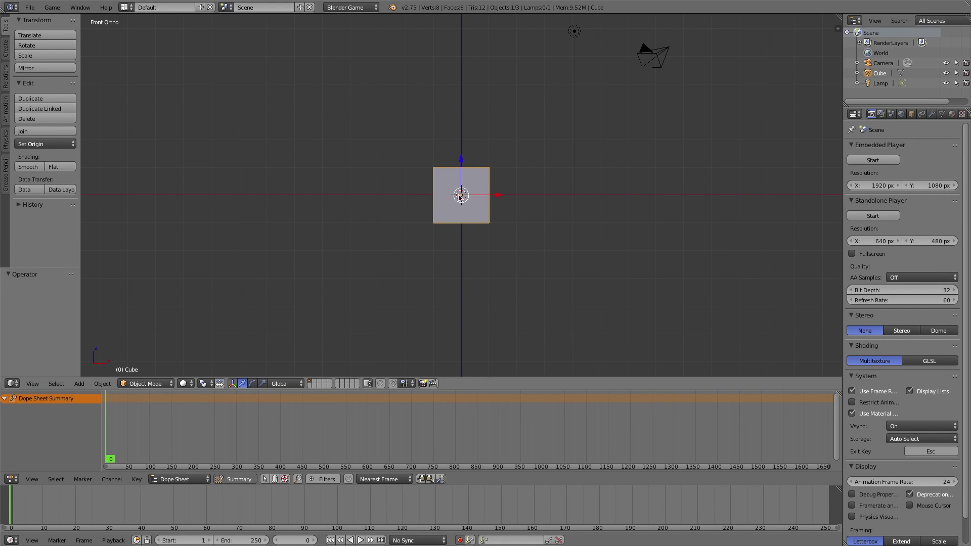
key(g)
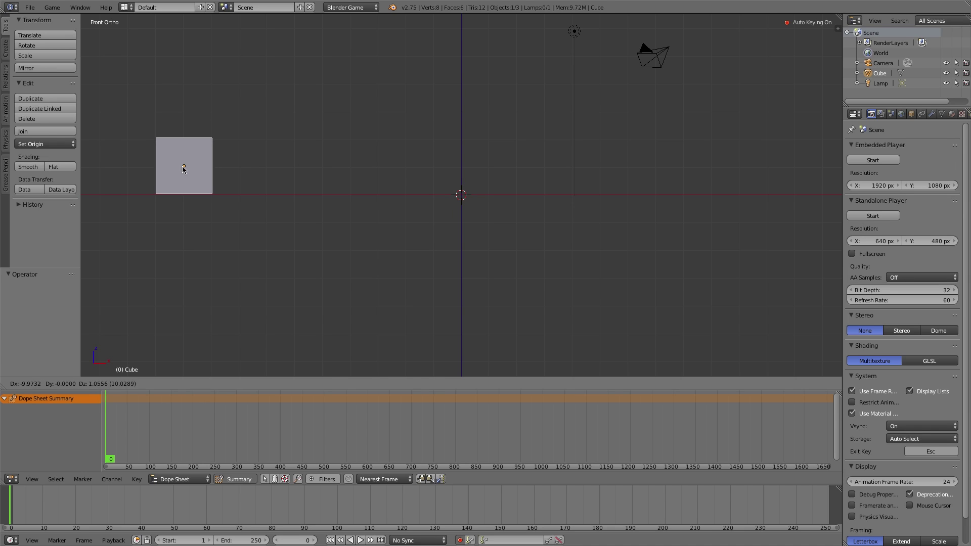
click(127, 162)
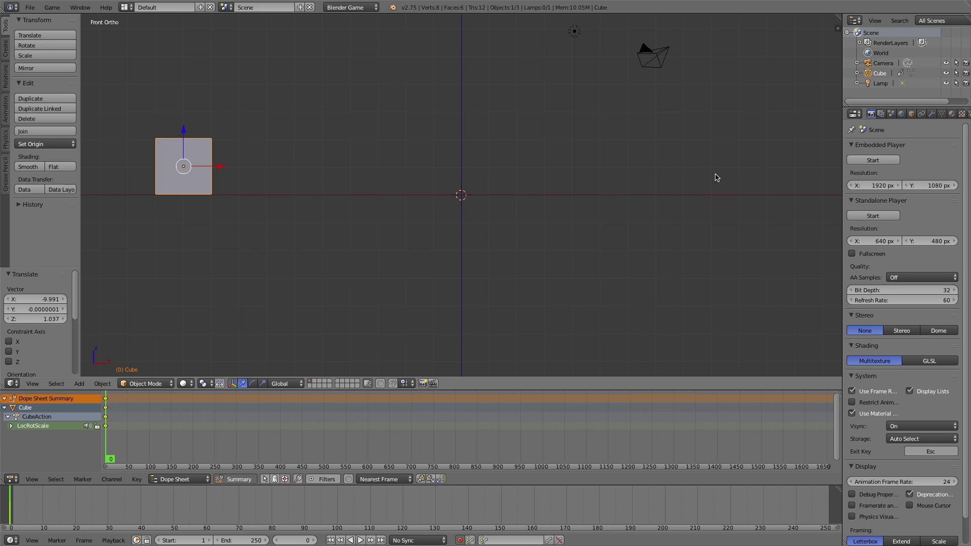
At frame 60, slide the cube right along X to key it, then scrub frames 0–60
click(301, 540)
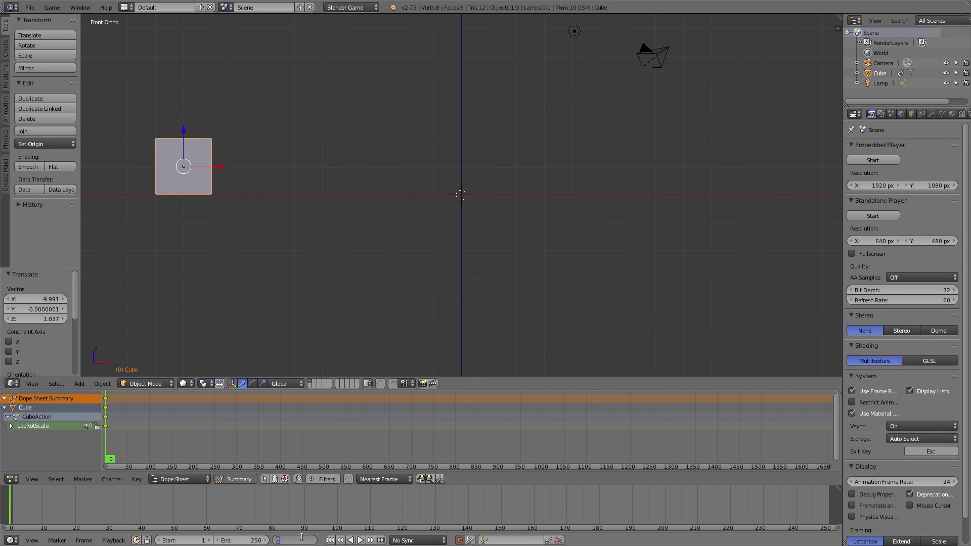
text(60)
key(Return)
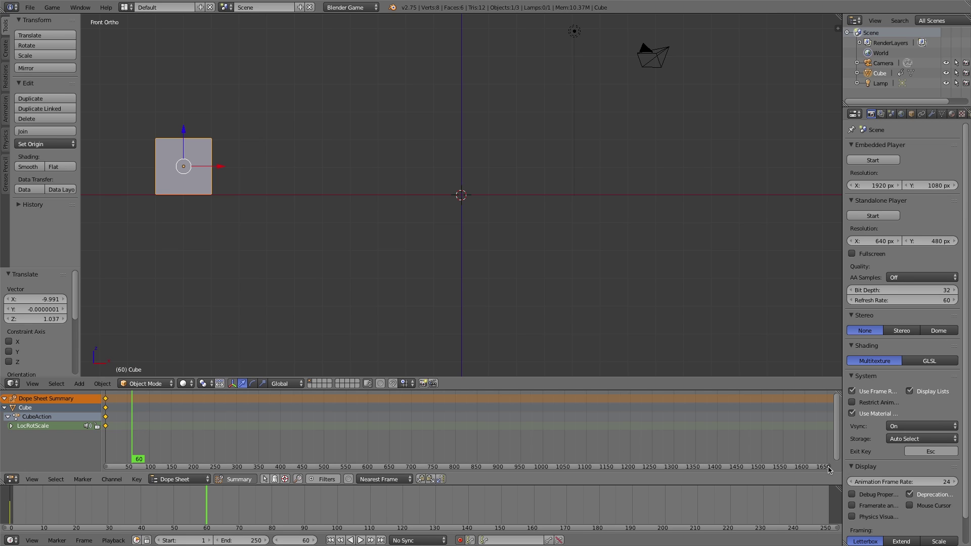
drag(830, 469, 194, 461)
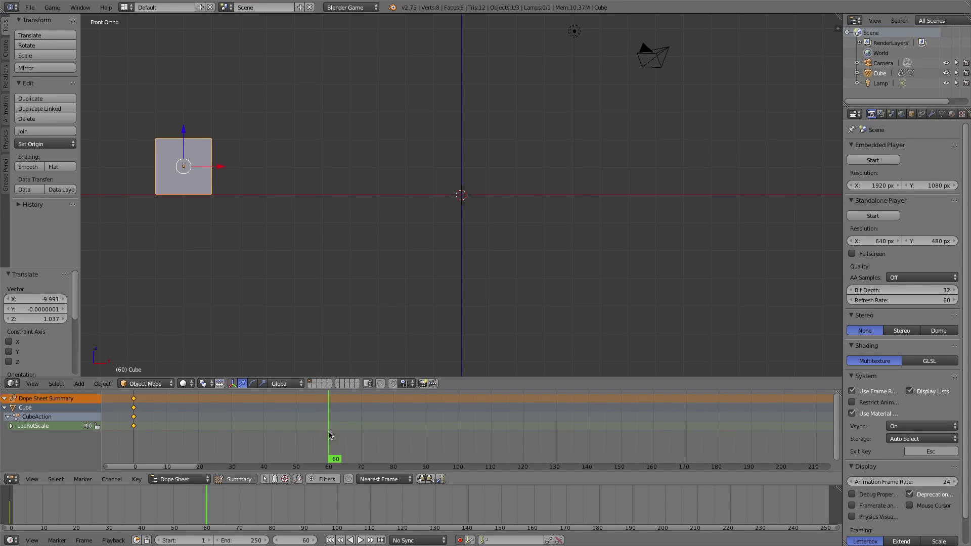
drag(223, 167, 806, 168)
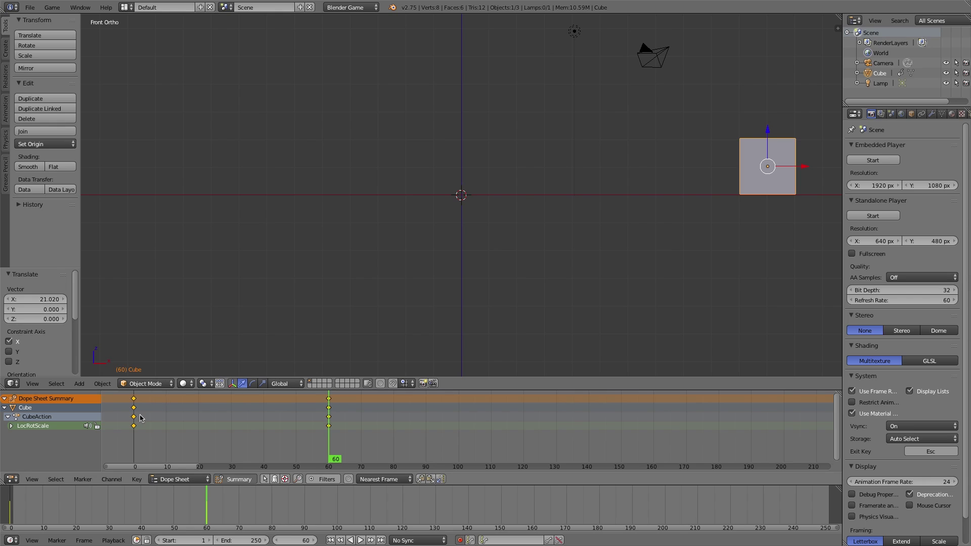
drag(141, 418, 329, 414)
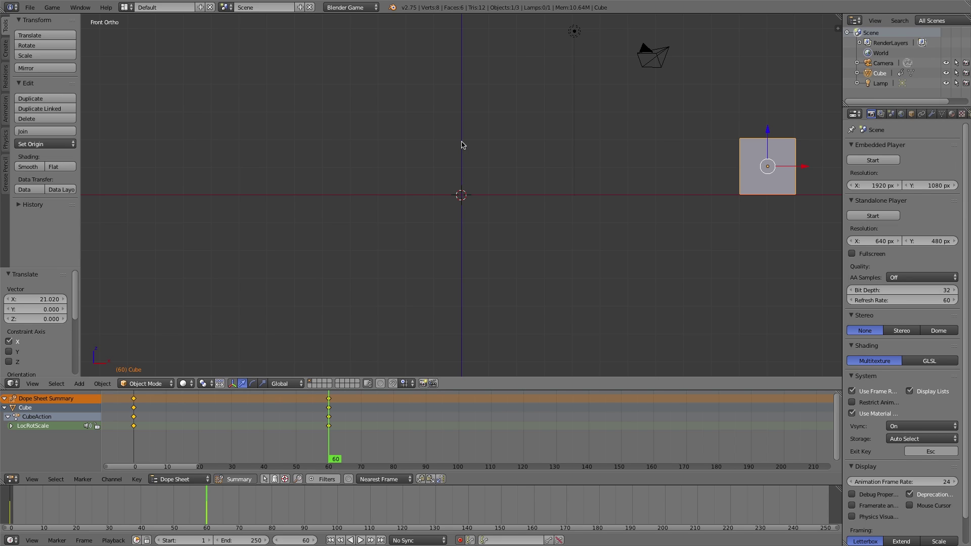
middle_drag(470, 115, 464, 144)
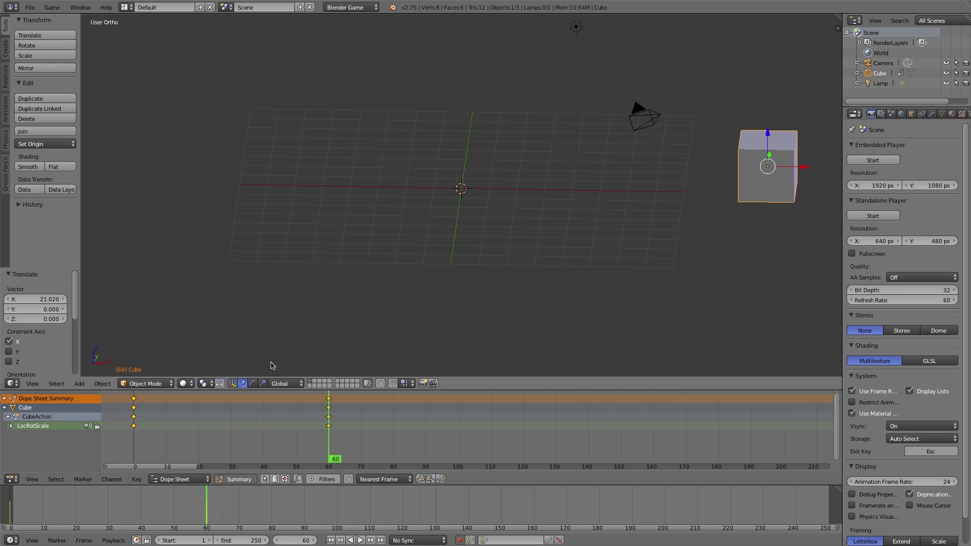
Duplicate the frame-0 keyframes to frame 120 and play the right-and-back animation
click(136, 408)
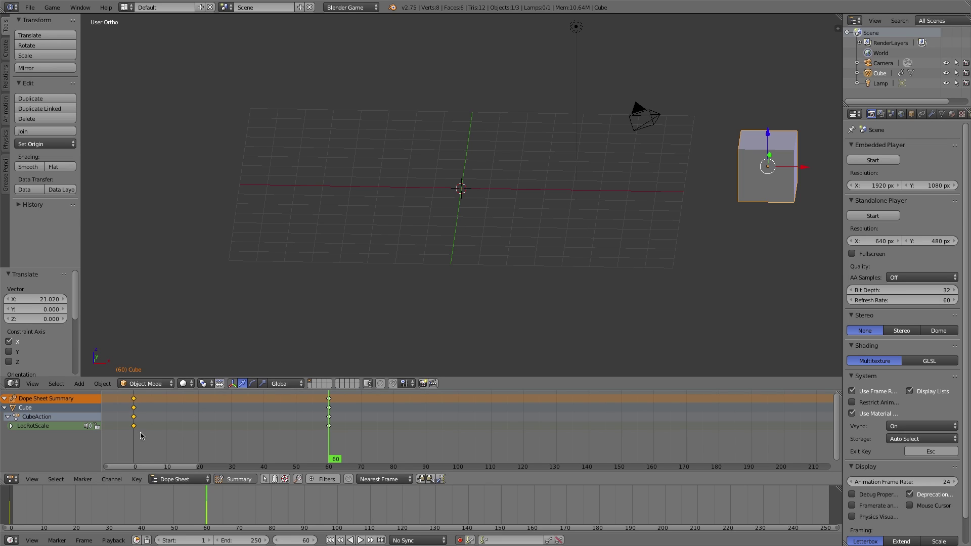
click(337, 415)
key(shift+d)
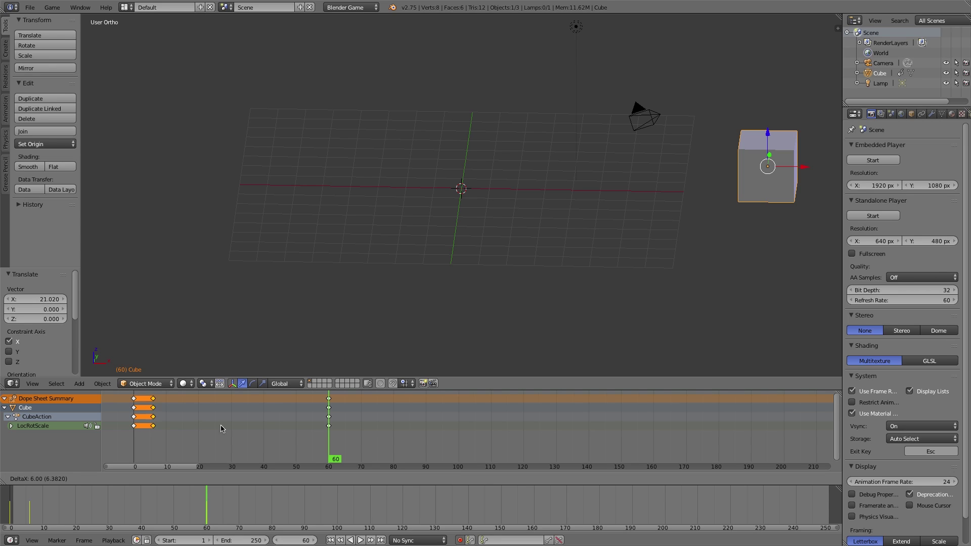
click(582, 435)
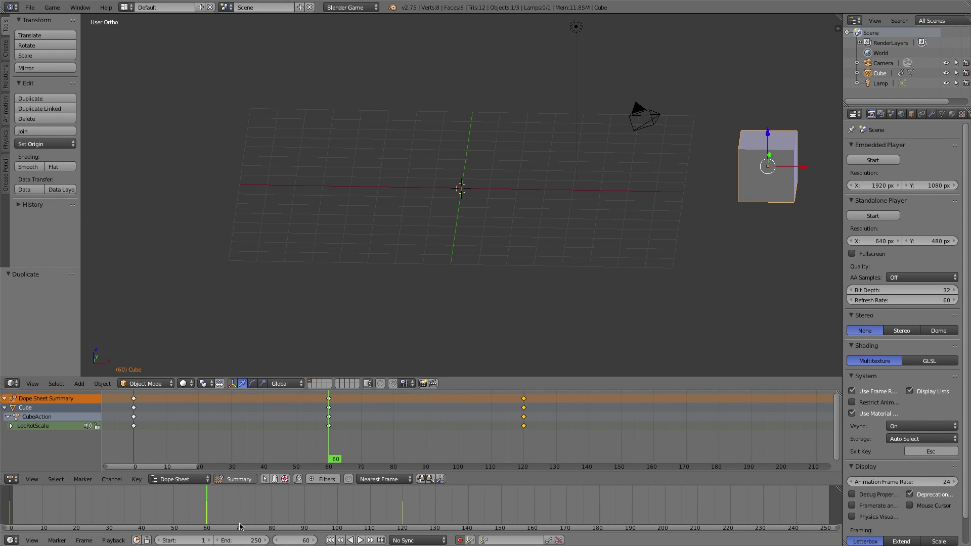
key(Down)
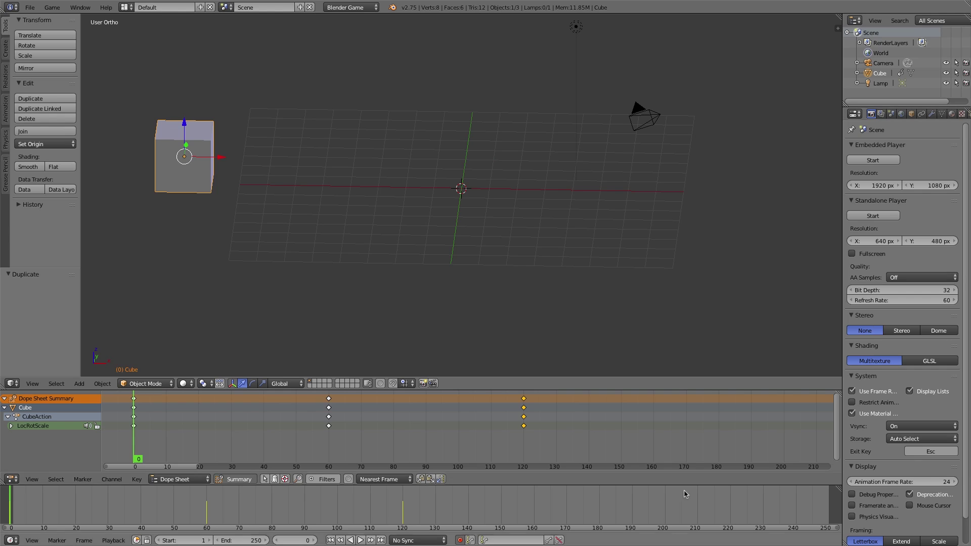
click(360, 540)
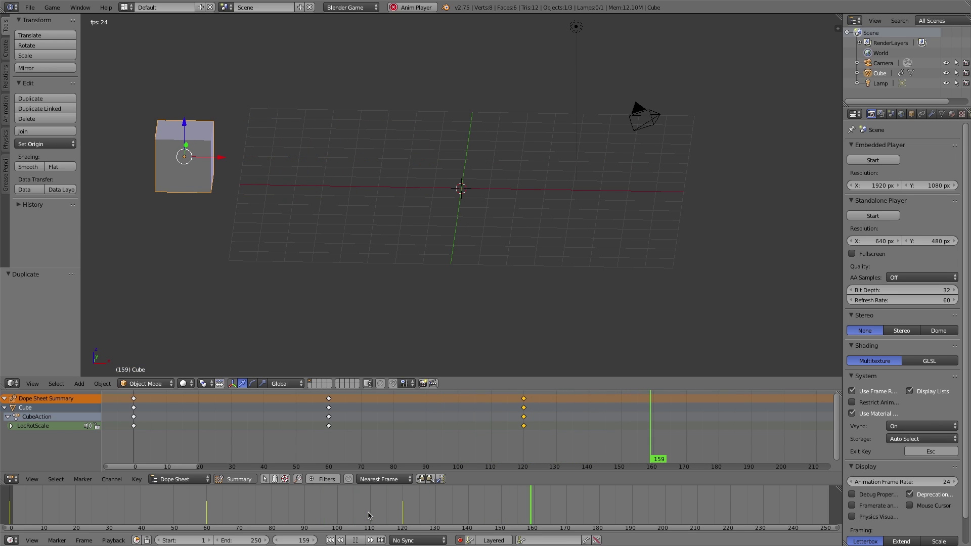
Set the animation end frame to 120, replay it, and hide the Dope Sheet summary row
key(Escape)
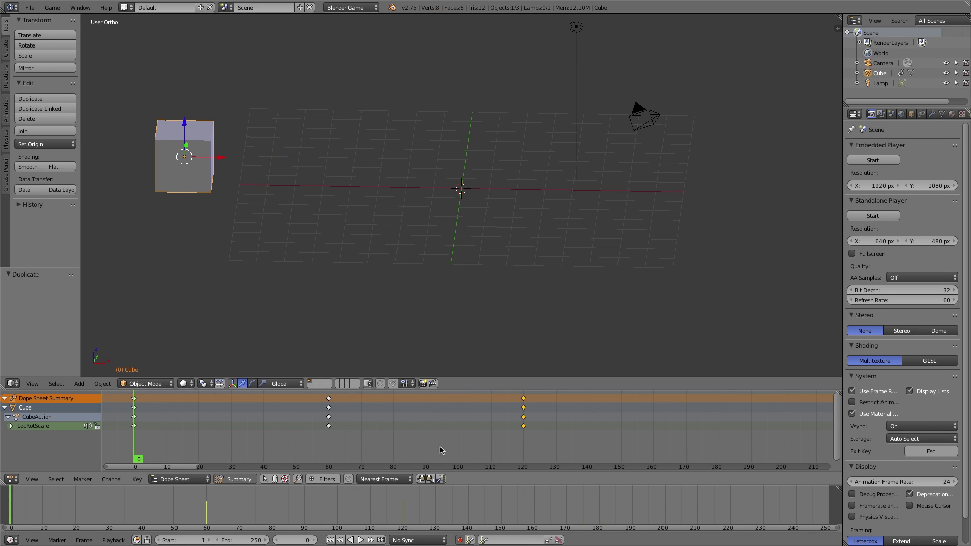
click(240, 541)
text(120)
key(Return)
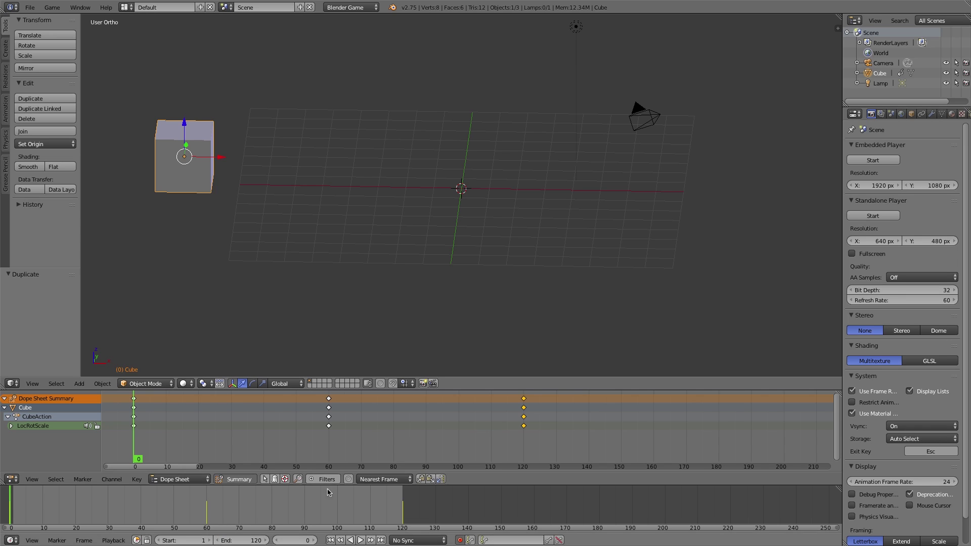
click(360, 540)
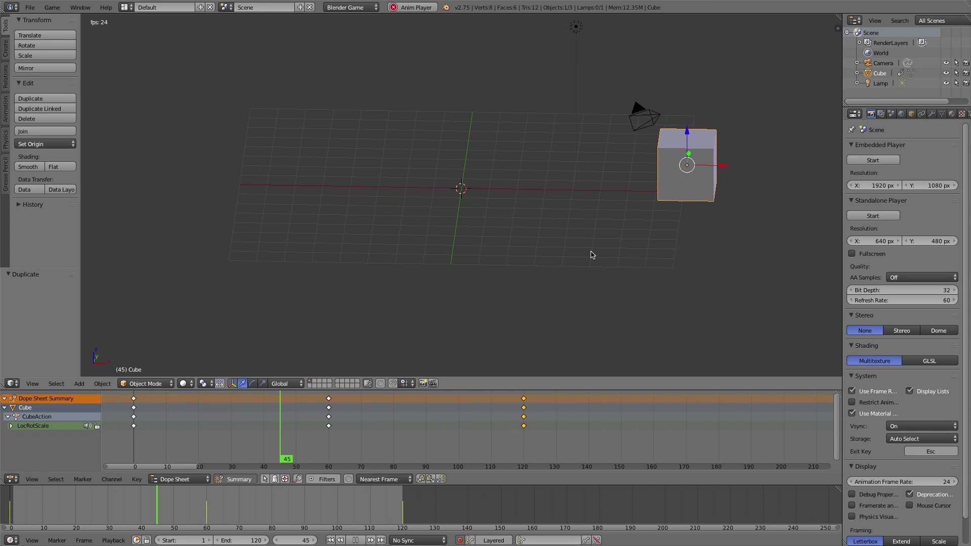
key(Escape)
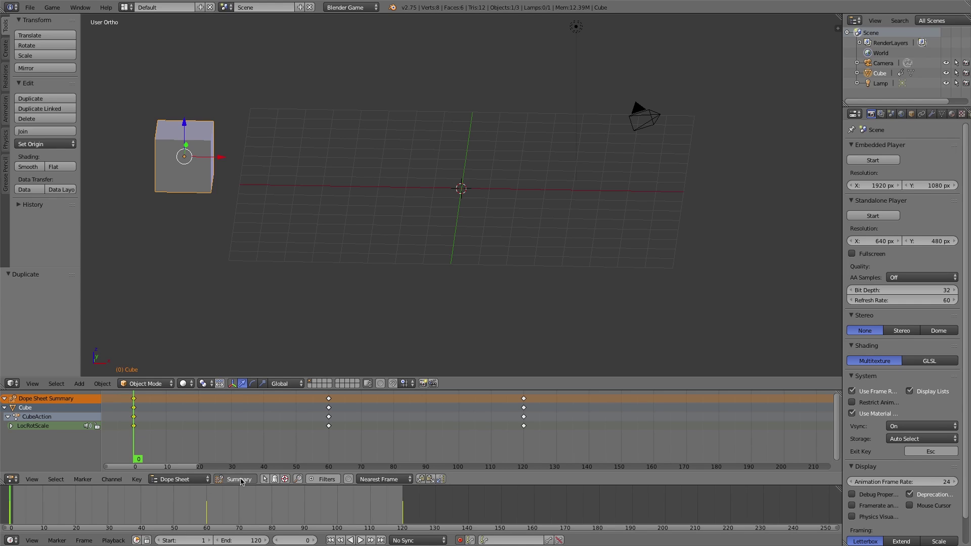
click(237, 479)
Collapse the Cube channel, set its keyframes to Linear interpolation, and replay to check
click(4, 399)
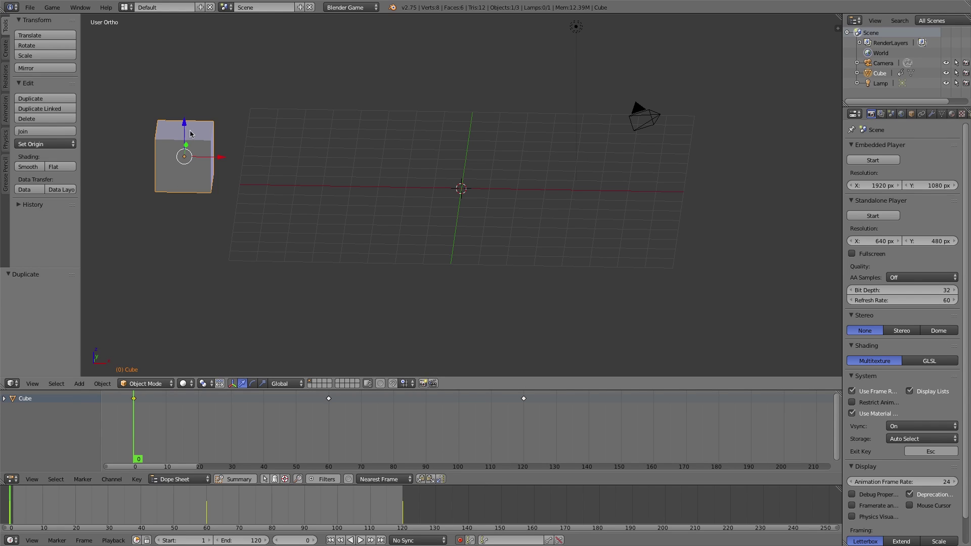
click(138, 480)
mouse_move(188, 359)
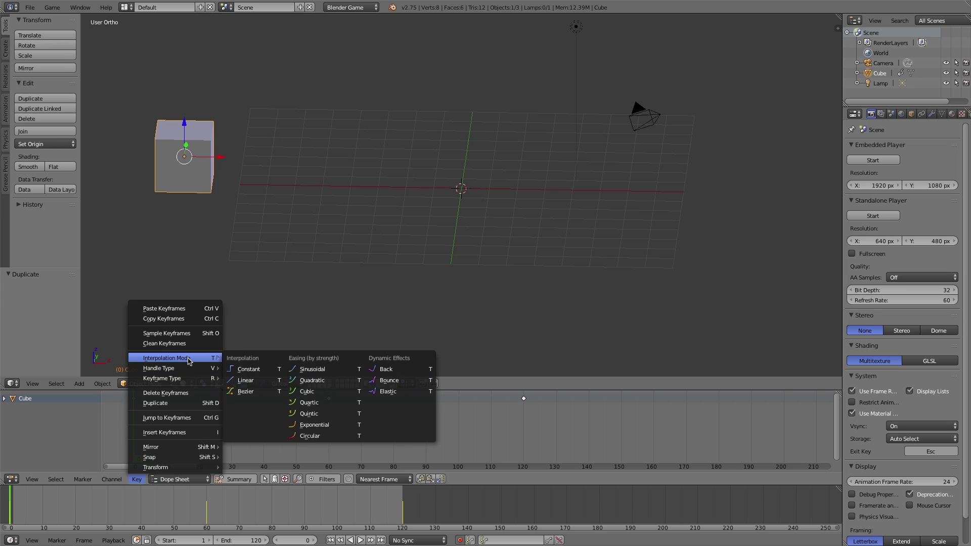
click(243, 381)
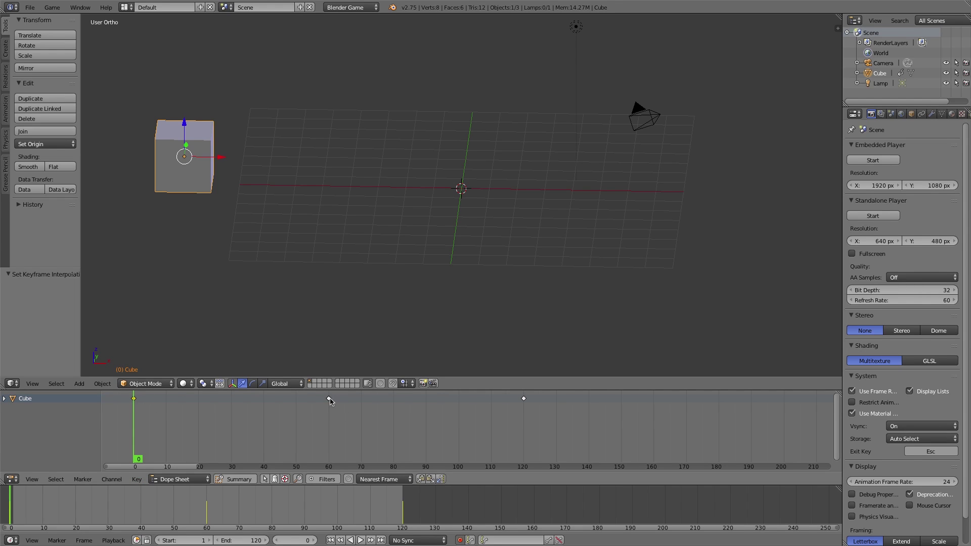
click(137, 479)
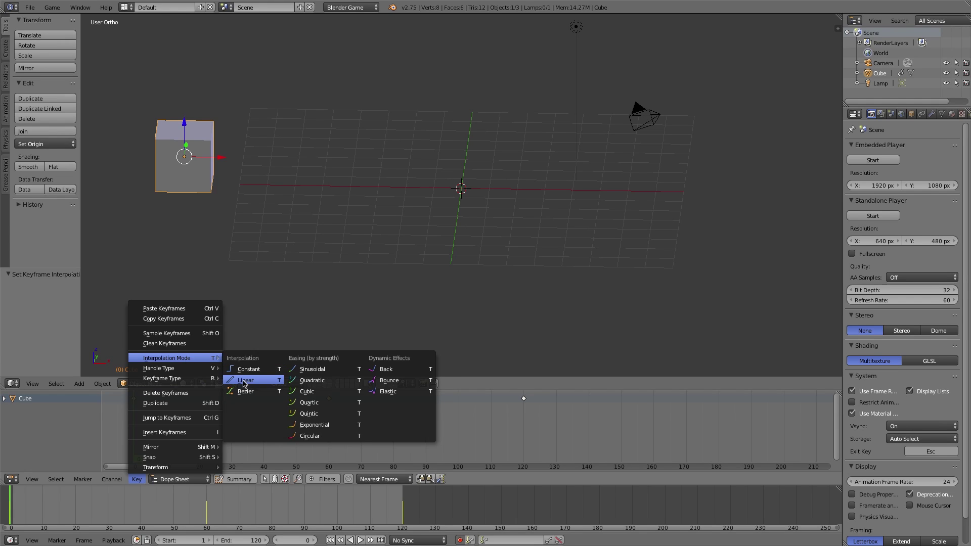
click(245, 382)
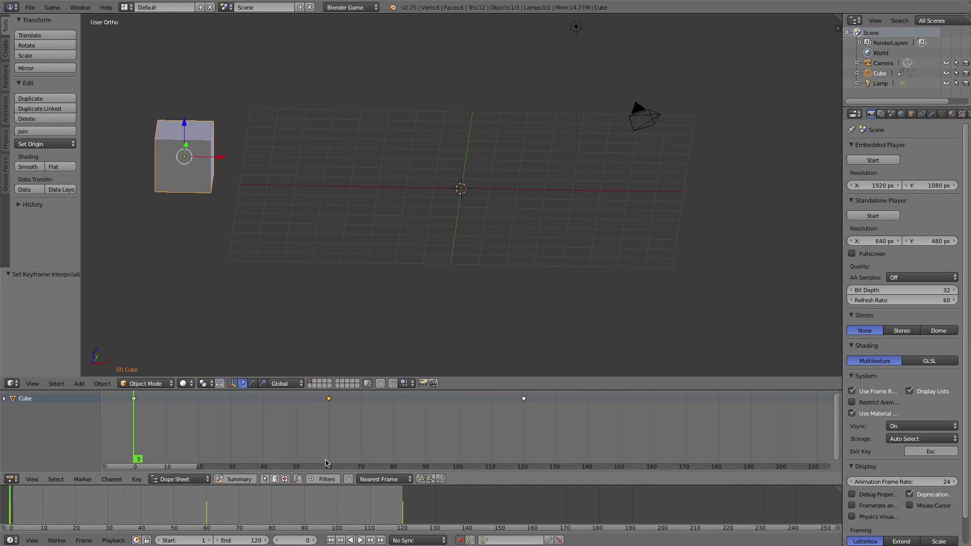
click(360, 541)
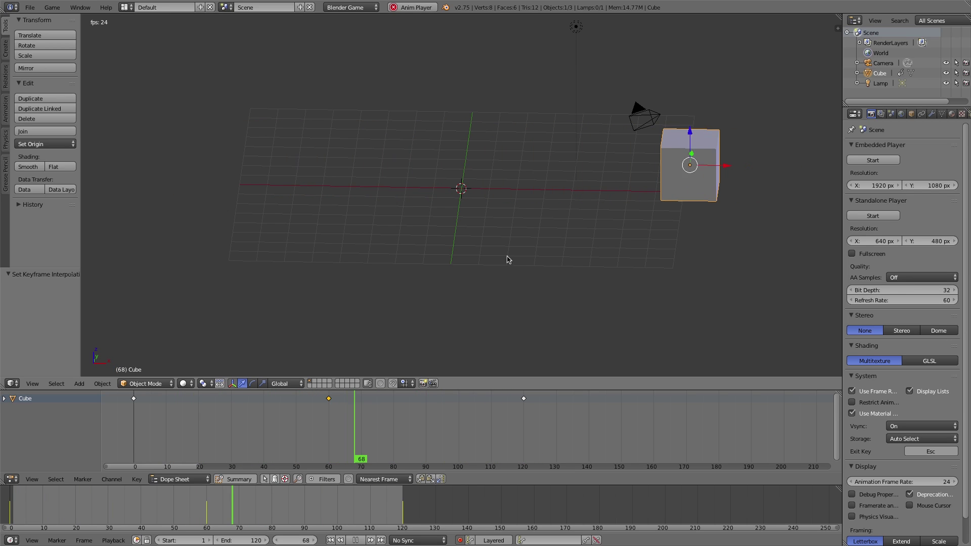
key(Escape)
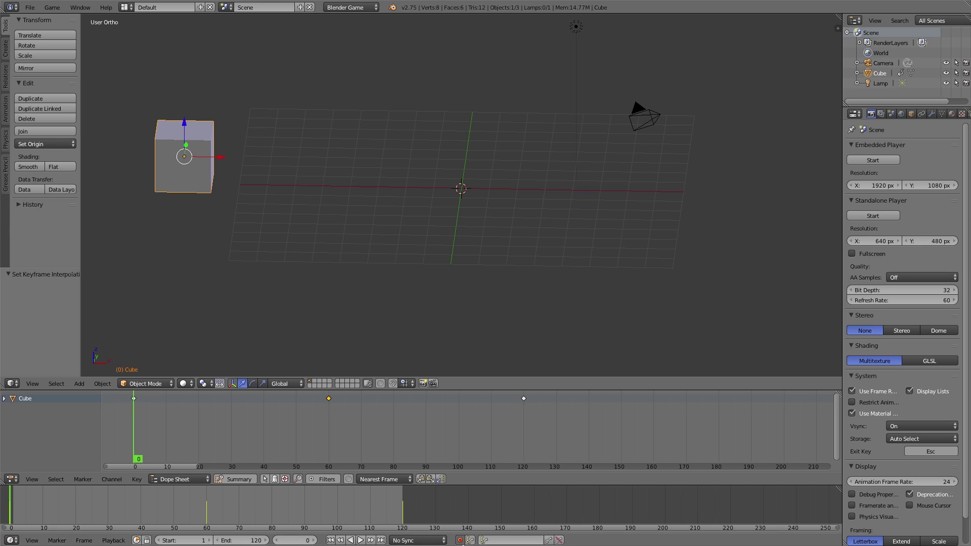
Toggle auto-key, enlarge the lower editor area, and switch the Dope Sheet to Action Editor
click(461, 540)
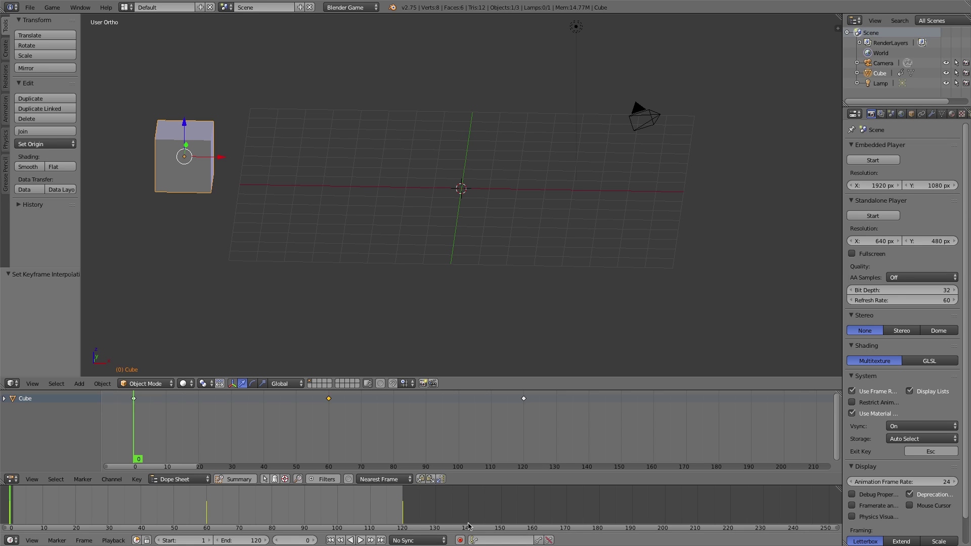
drag(477, 484, 483, 452)
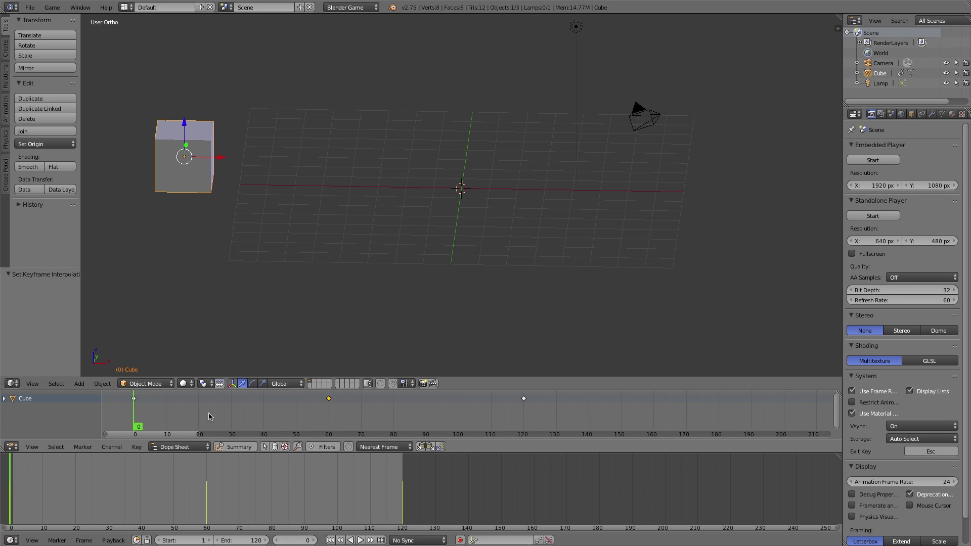
click(172, 448)
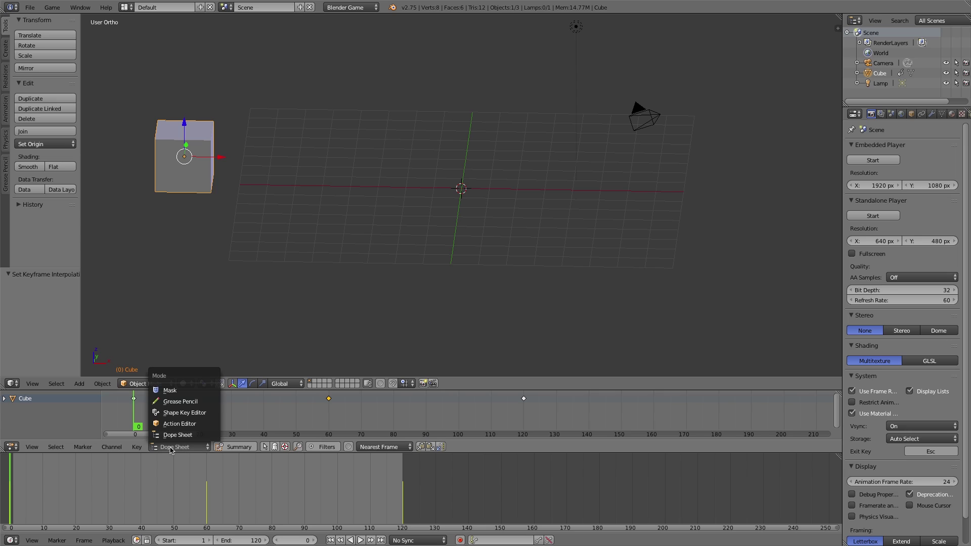
click(183, 424)
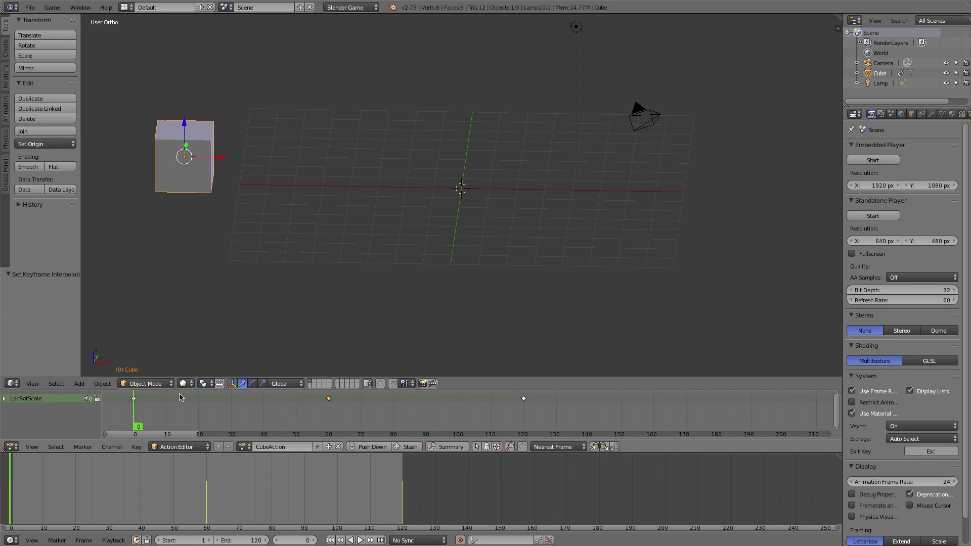
click(182, 447)
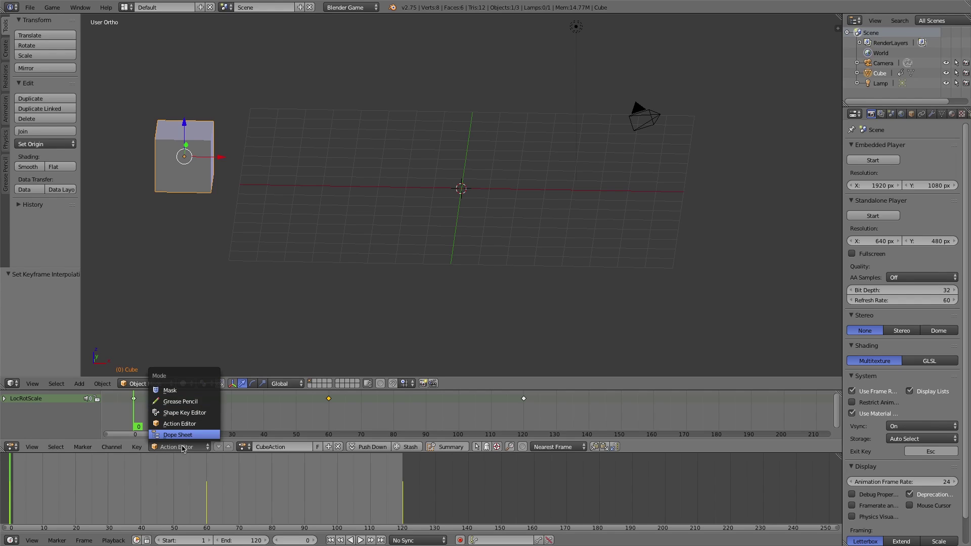
click(183, 424)
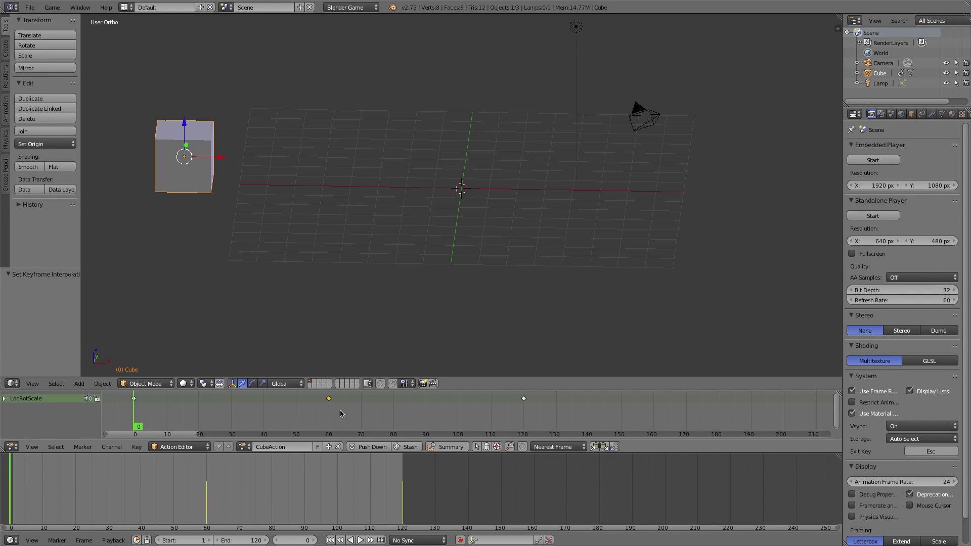
Rename CubeAction to badGuyAction01 and enable its F (fake user) button
click(295, 447)
text(badGuyAction01)
key(Return)
click(318, 448)
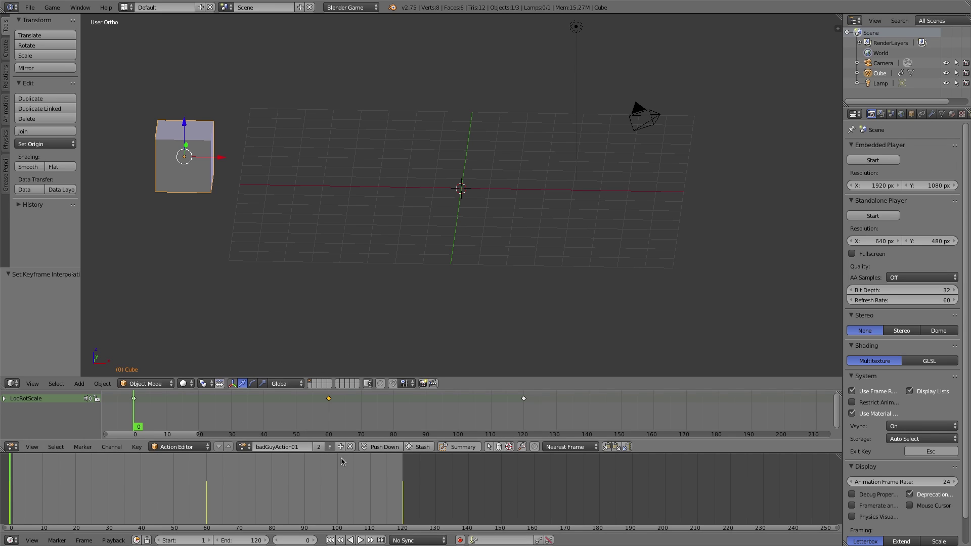
Unlink badGuyAction01 from the cube and drag the borders up to enlarge the Action Editor and Timeline
click(350, 447)
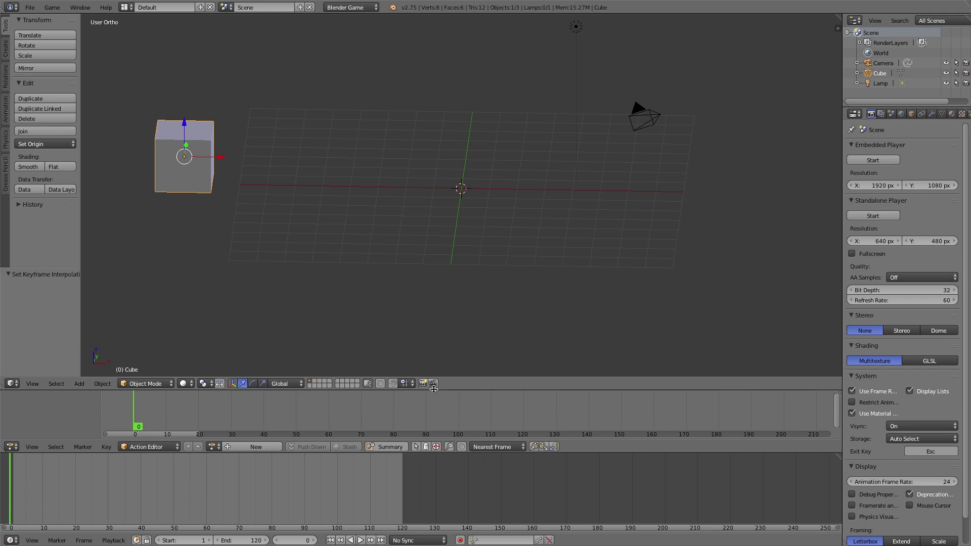
drag(434, 391, 434, 310)
drag(438, 451, 437, 349)
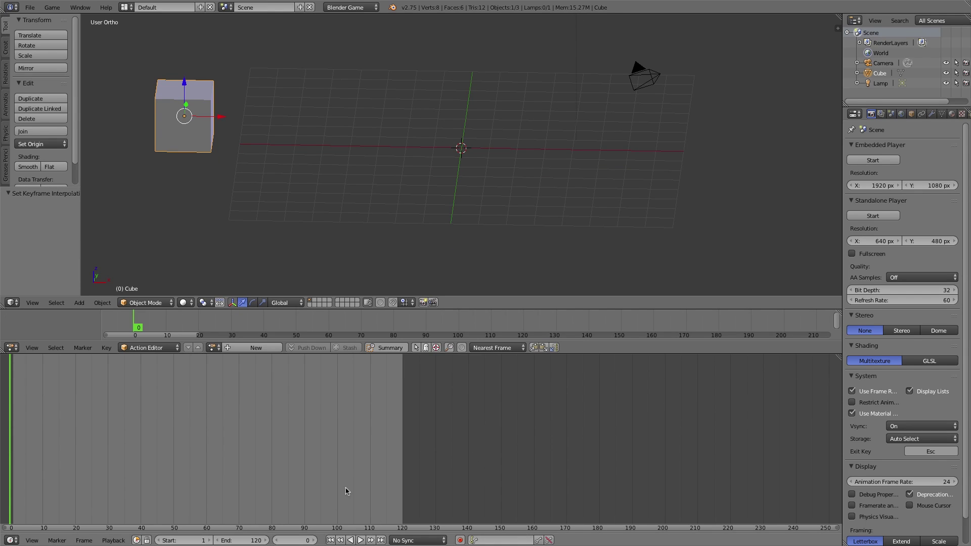
click(13, 539)
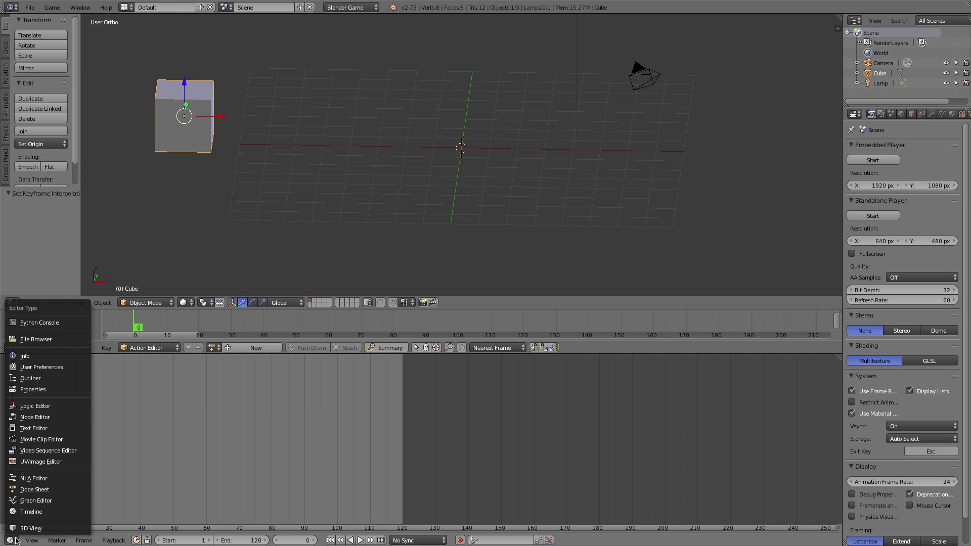
Turn the bottom area into a Logic Editor, zoomed out, with its Properties panel hidden
click(41, 406)
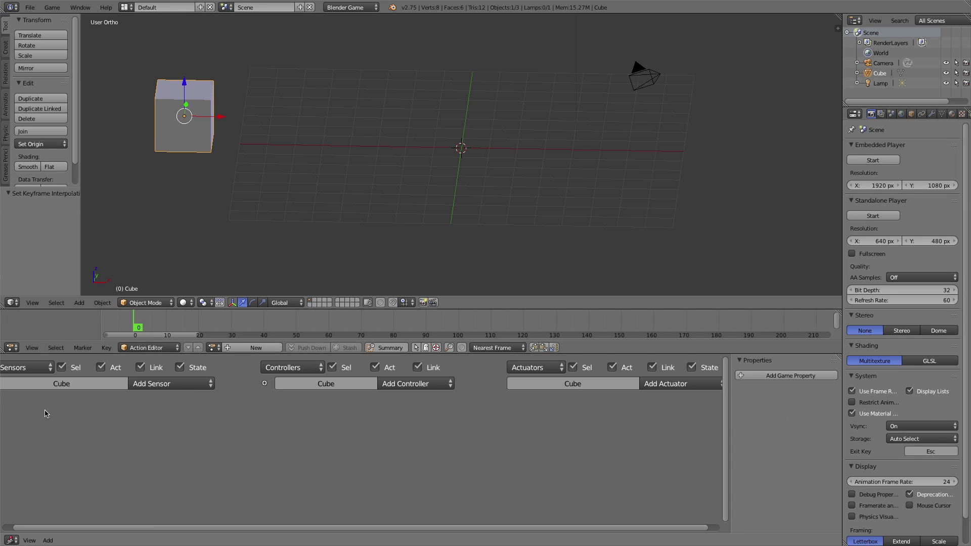
scroll(524, 450, down, 2)
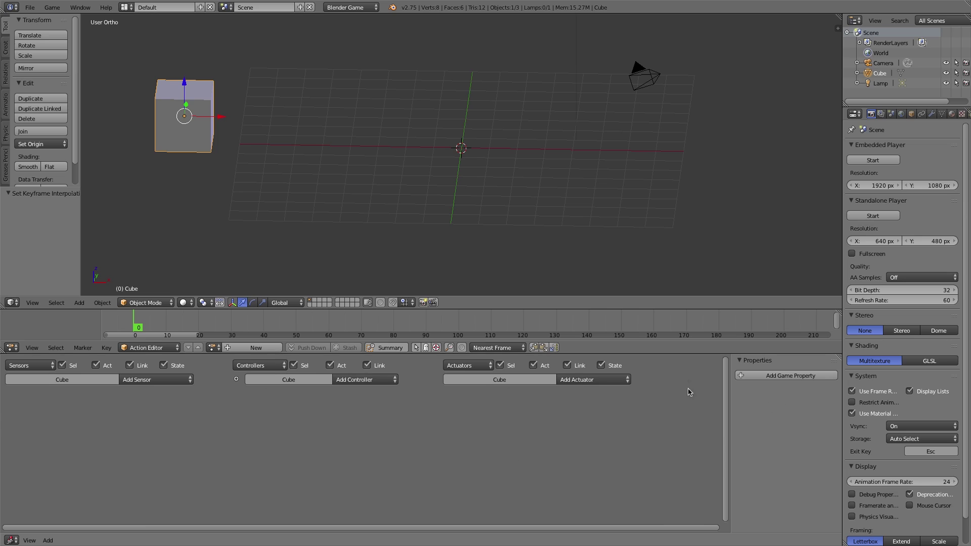
key(n)
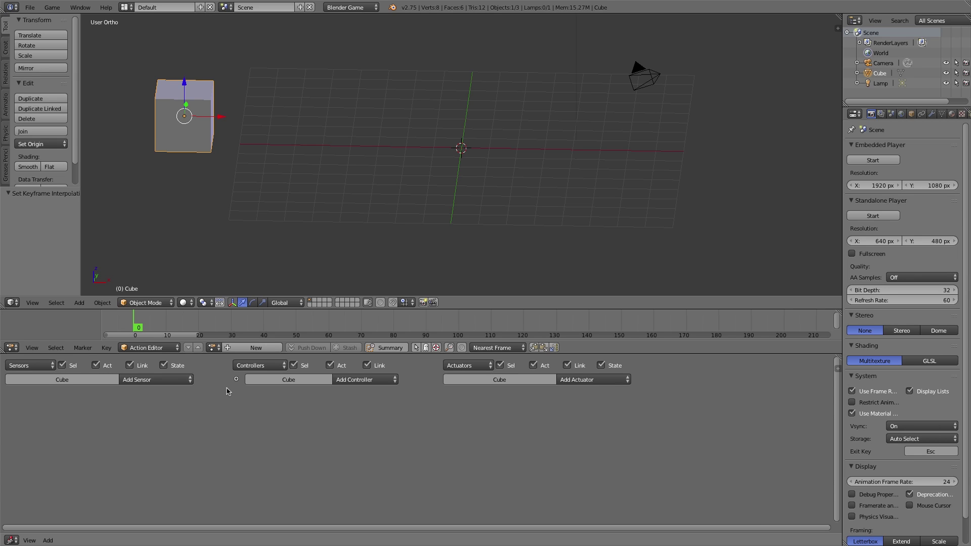
scroll(234, 412, up, 2)
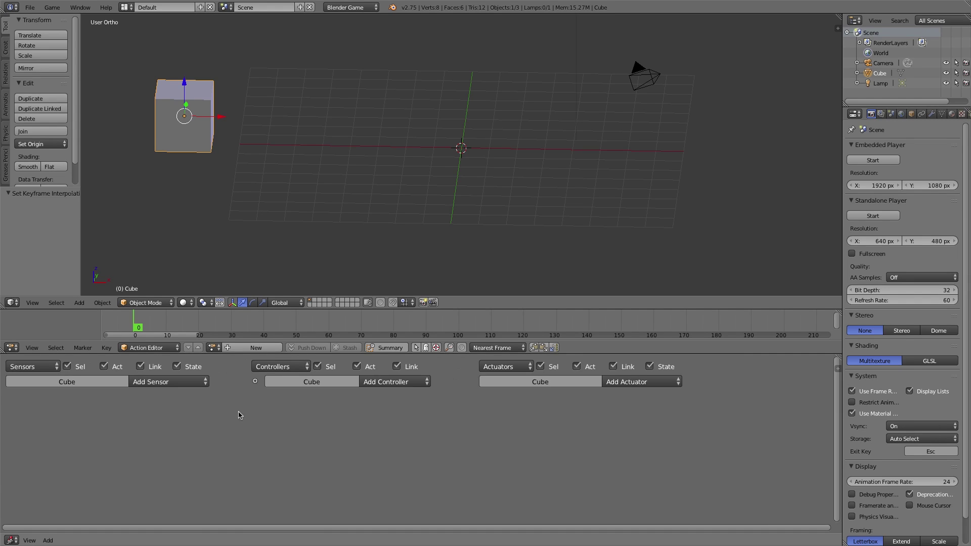
scroll(201, 402, down, 1)
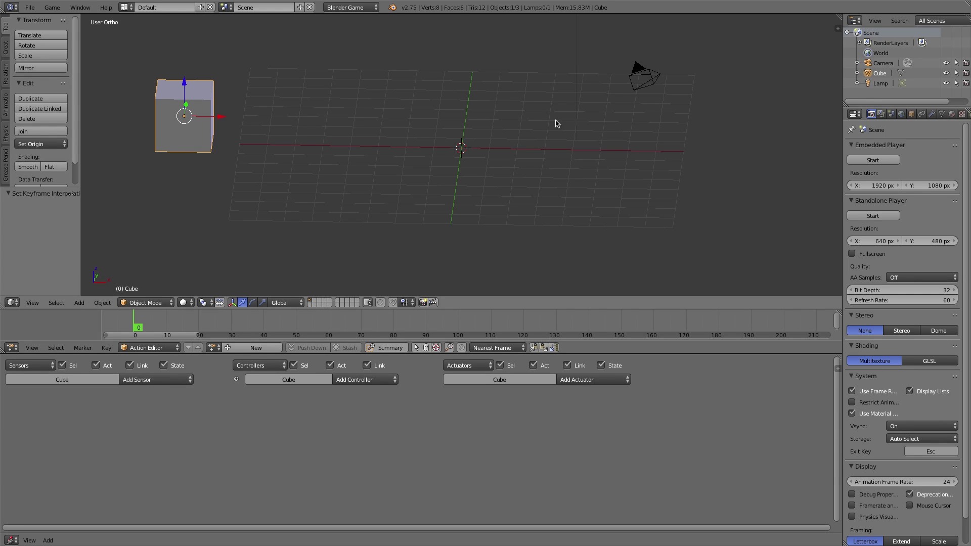
Add an Always sensor and an Action actuator to the Cube, linked through an And controller
click(150, 382)
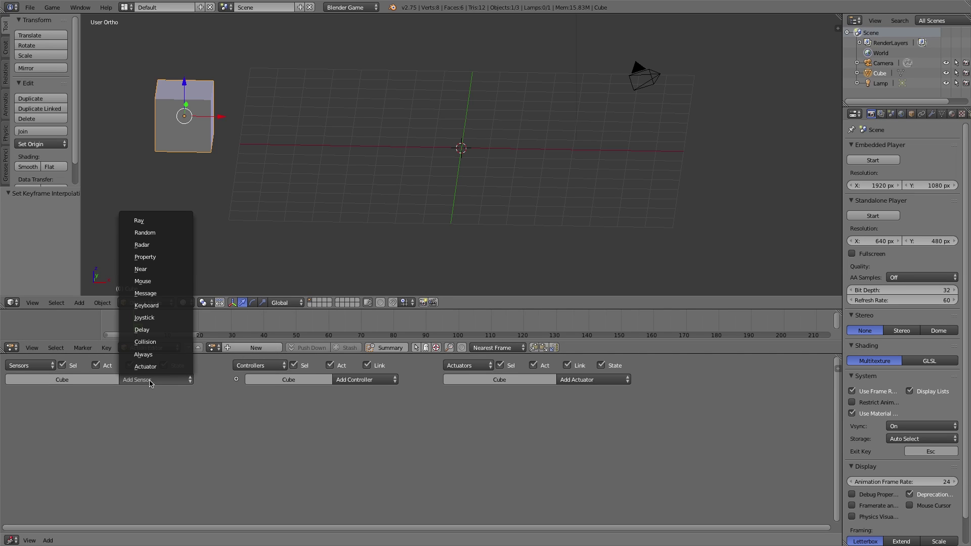
click(153, 354)
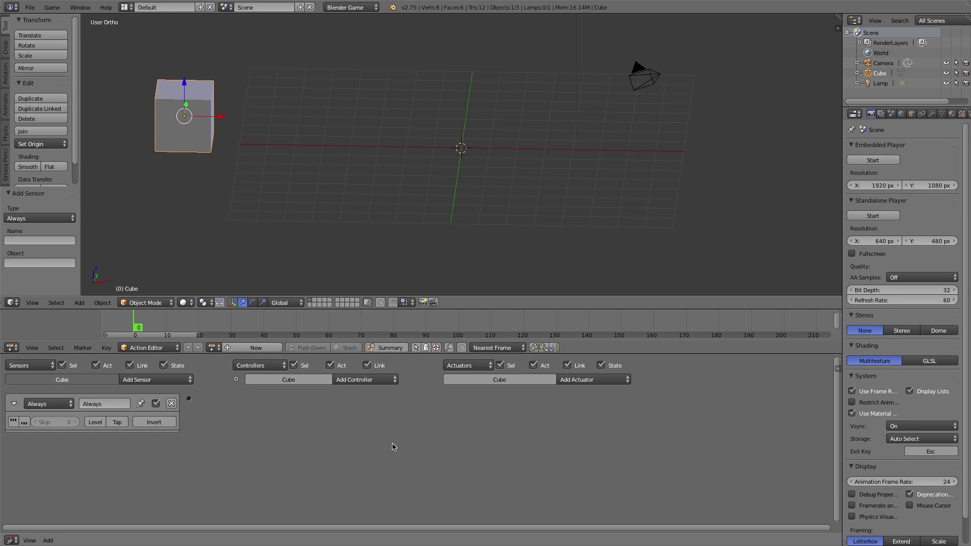
click(592, 381)
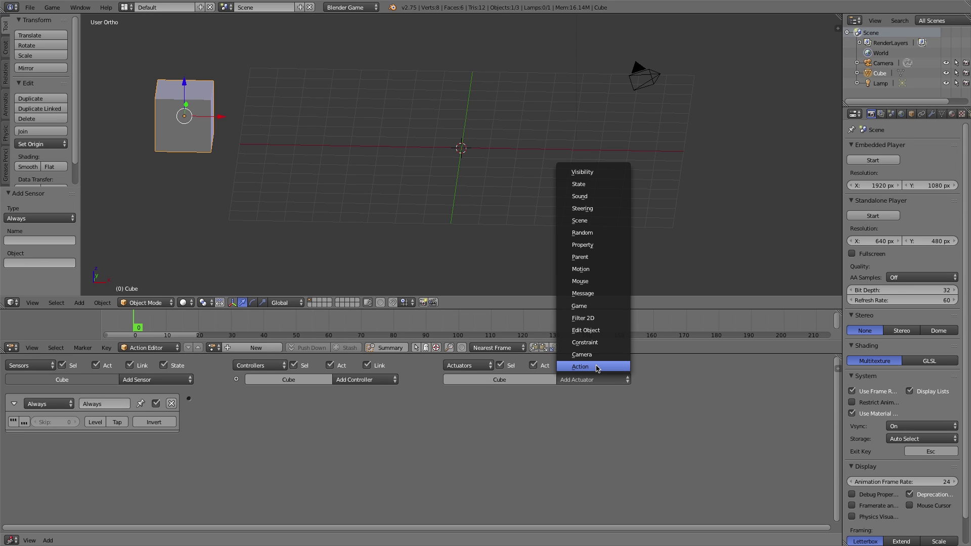
click(598, 367)
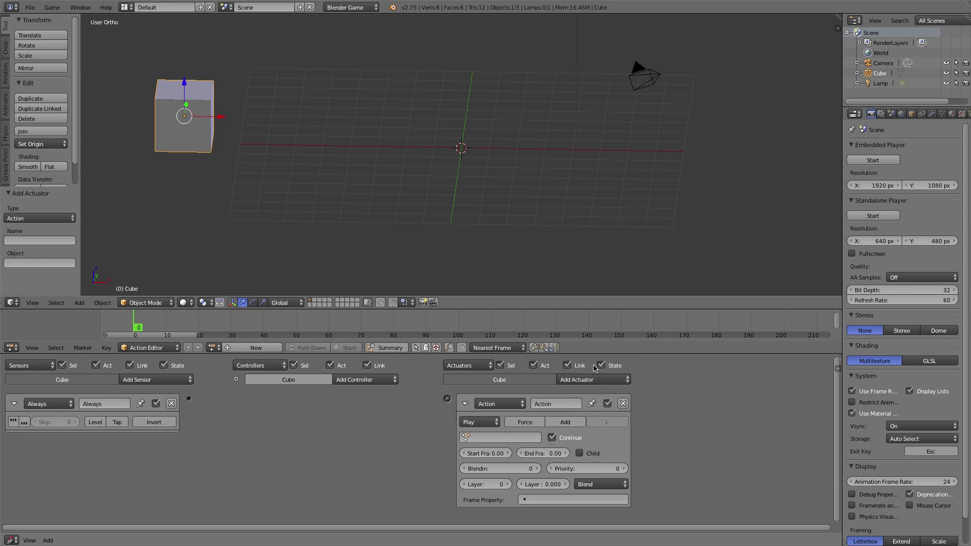
drag(190, 399, 446, 399)
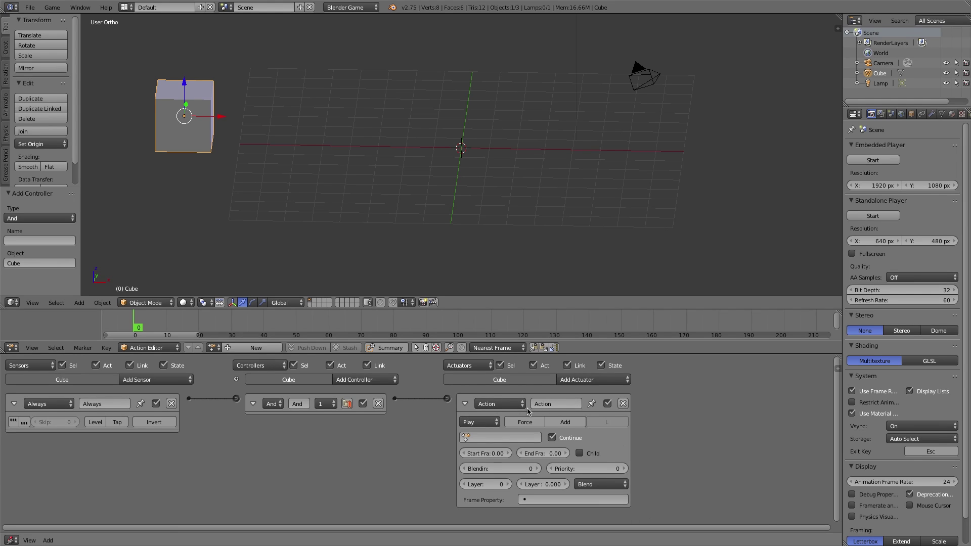
click(475, 438)
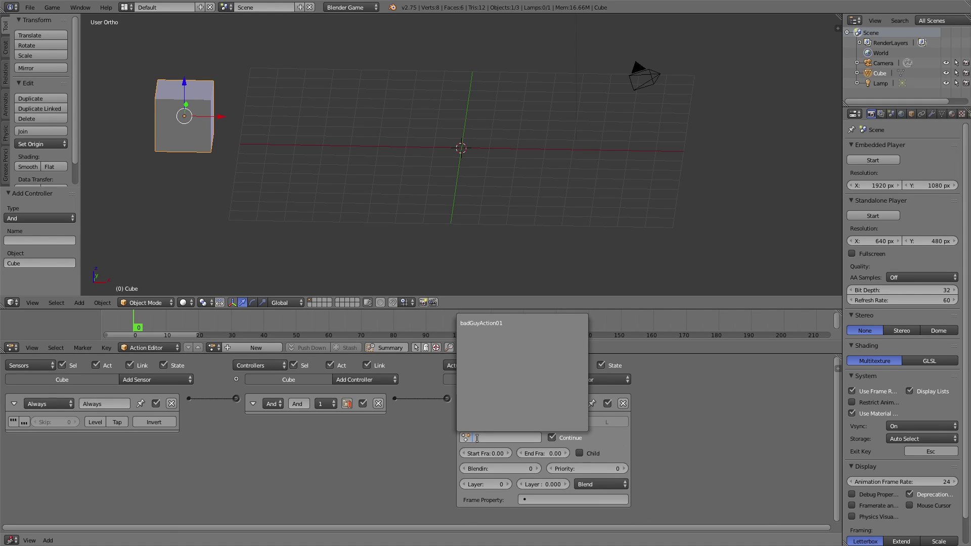
Assign badGuyAction01 to the Action actuator and set its end frame to 120
key(Escape)
click(475, 438)
click(486, 323)
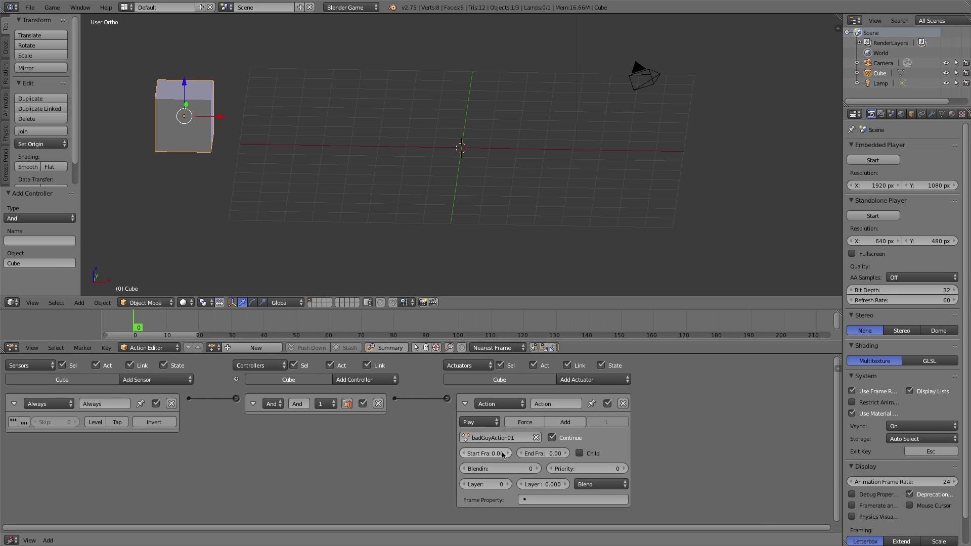
click(541, 453)
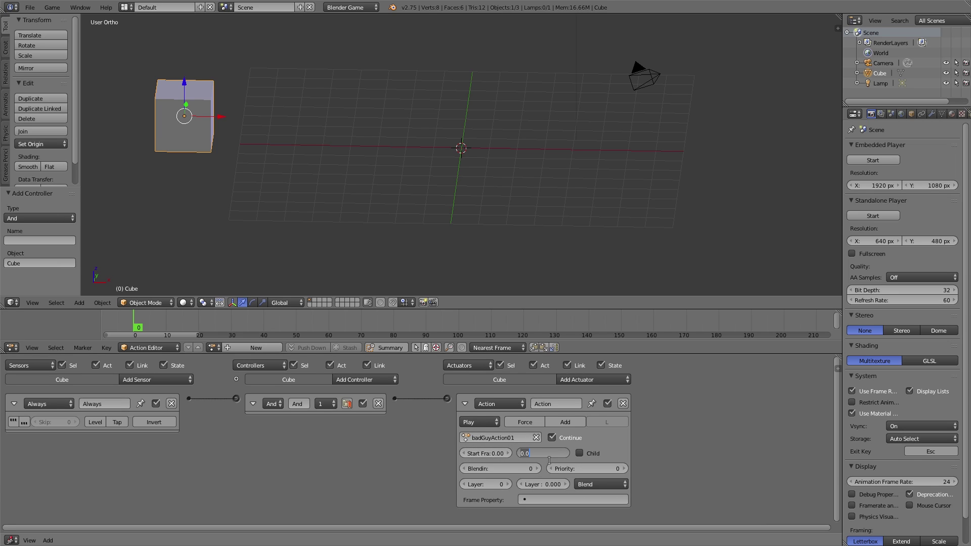
text(120)
key(Return)
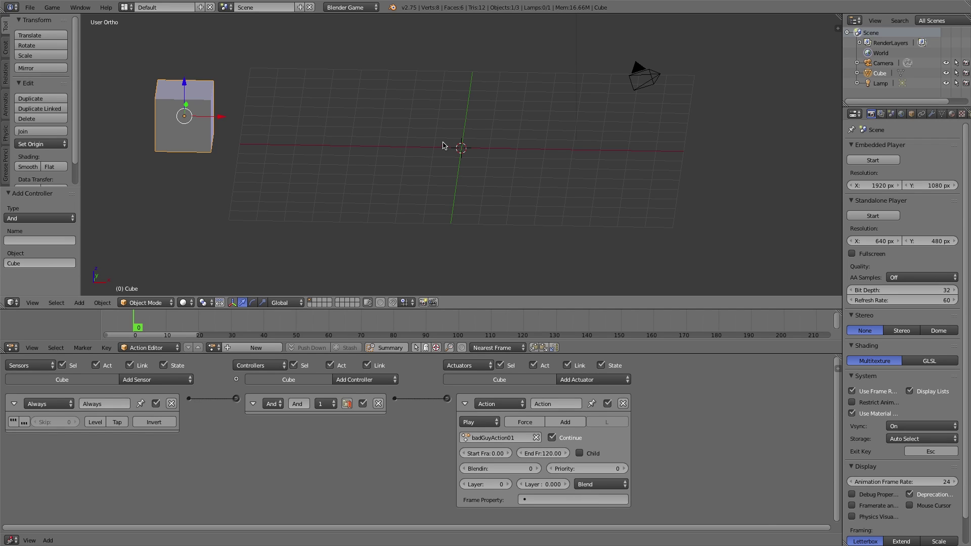
key(p)
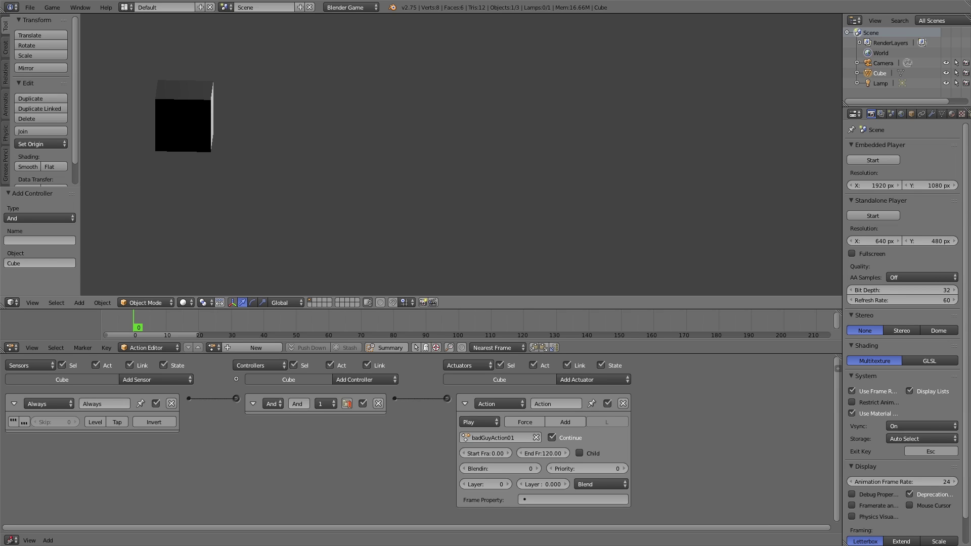
key(Escape)
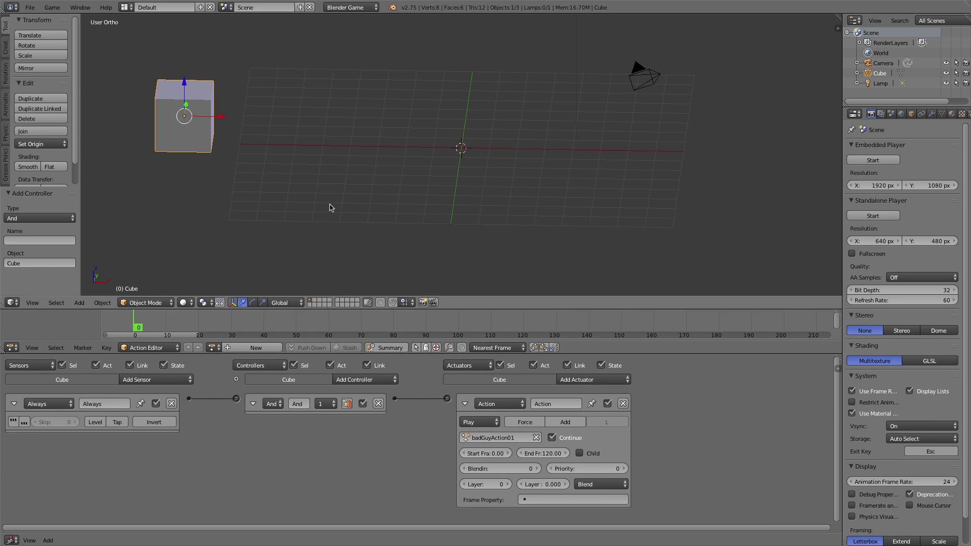
click(490, 423)
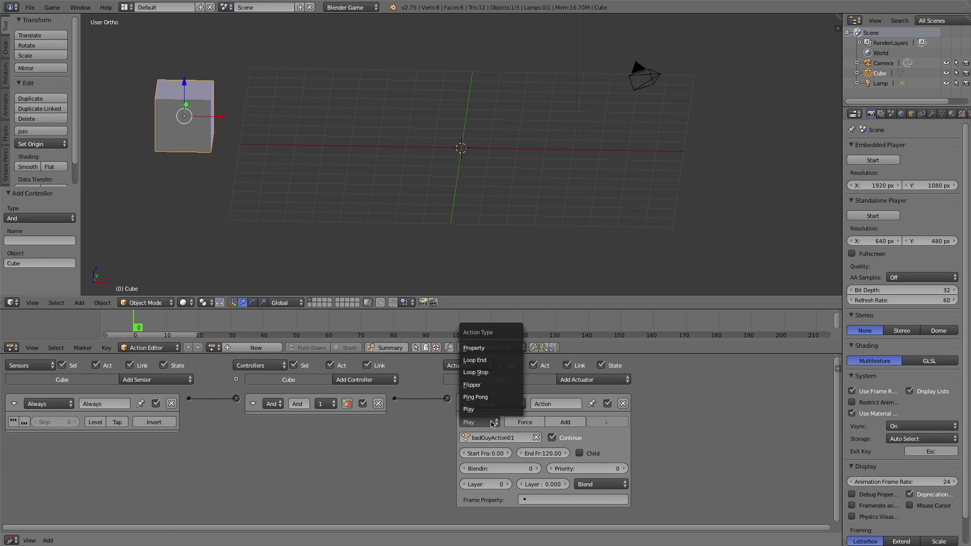
Switch the Action actuator's play mode to Loop End and run the game with P
click(490, 360)
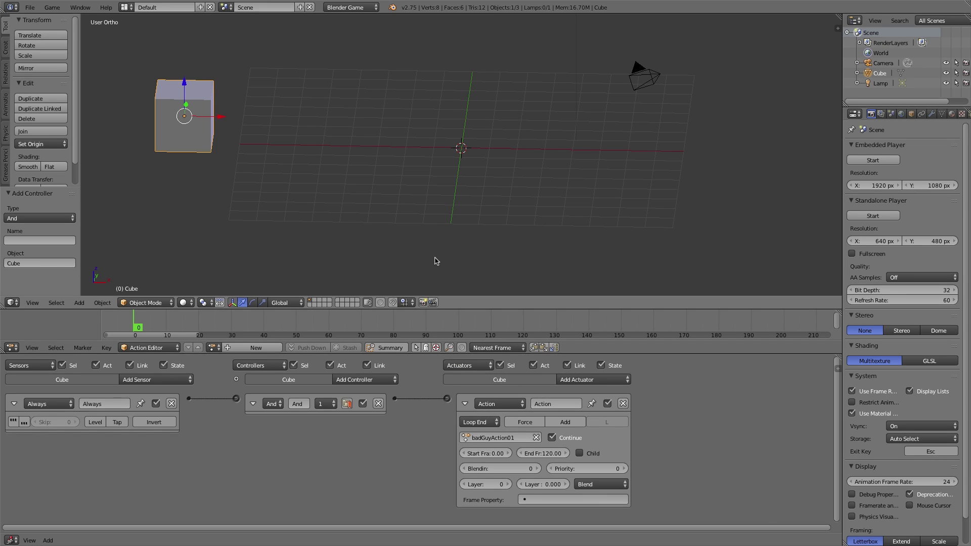
key(p)
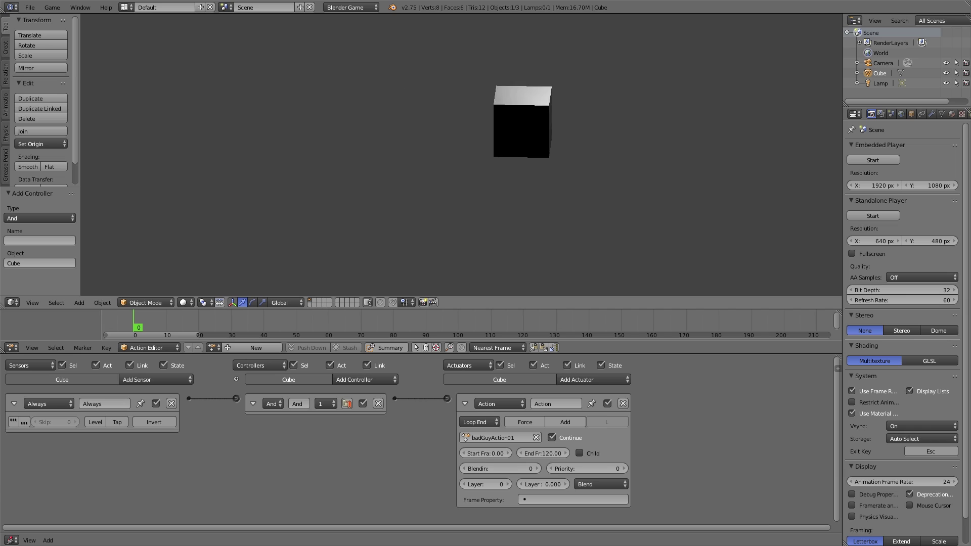